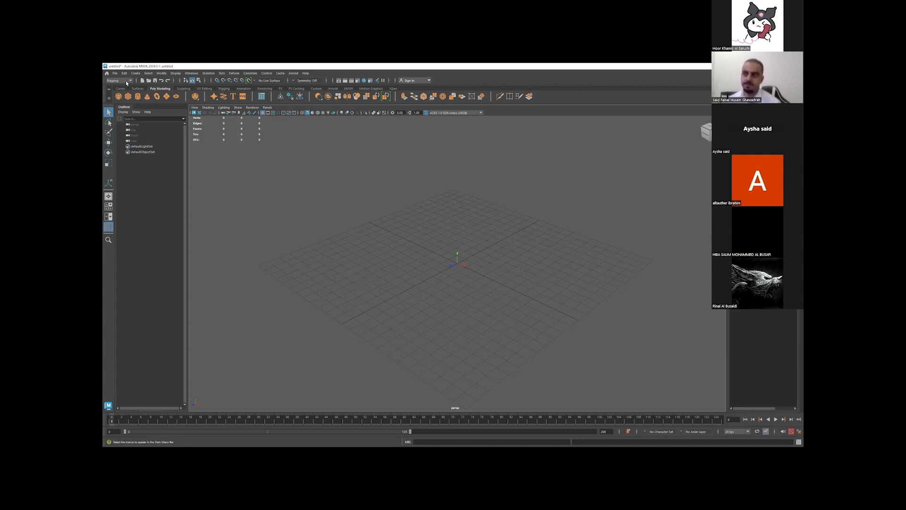
- Create a 3D type mesh and replace its default text with the instructor's first name
alt+drag(360, 260, 389, 274)
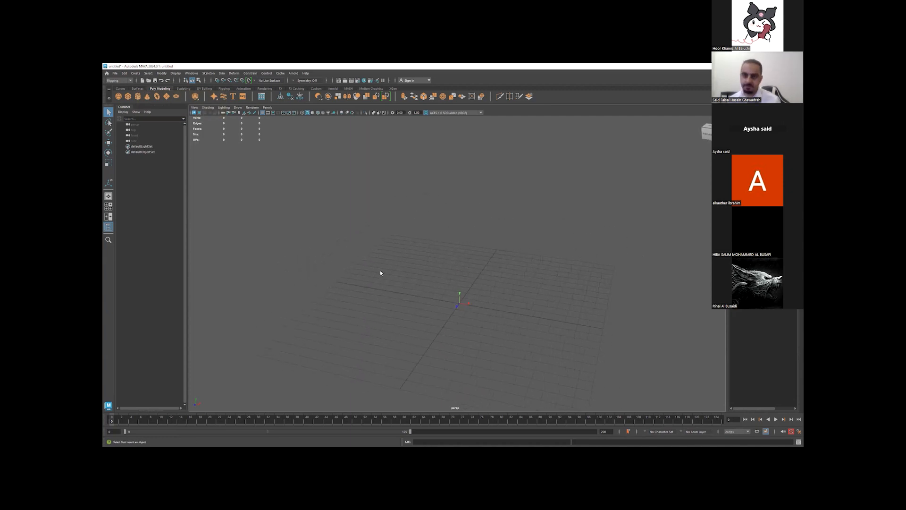
click(233, 97)
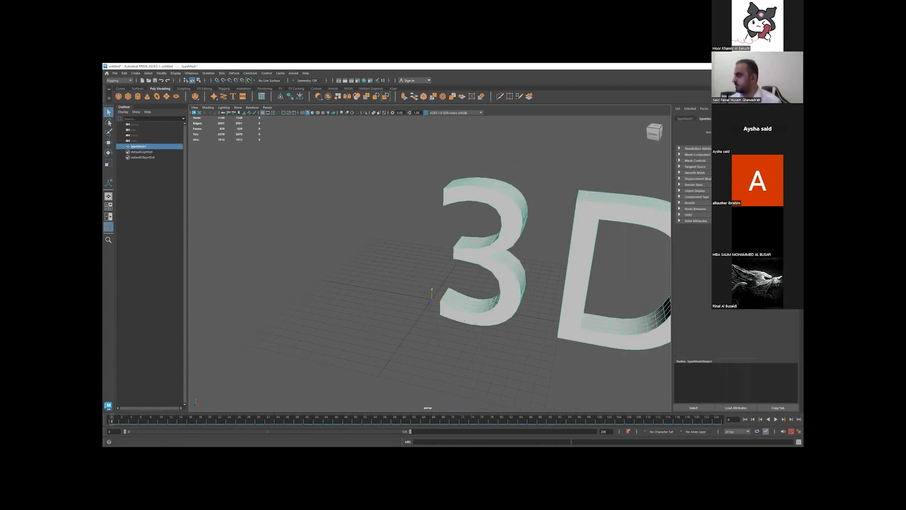
drag(696, 155, 676, 156)
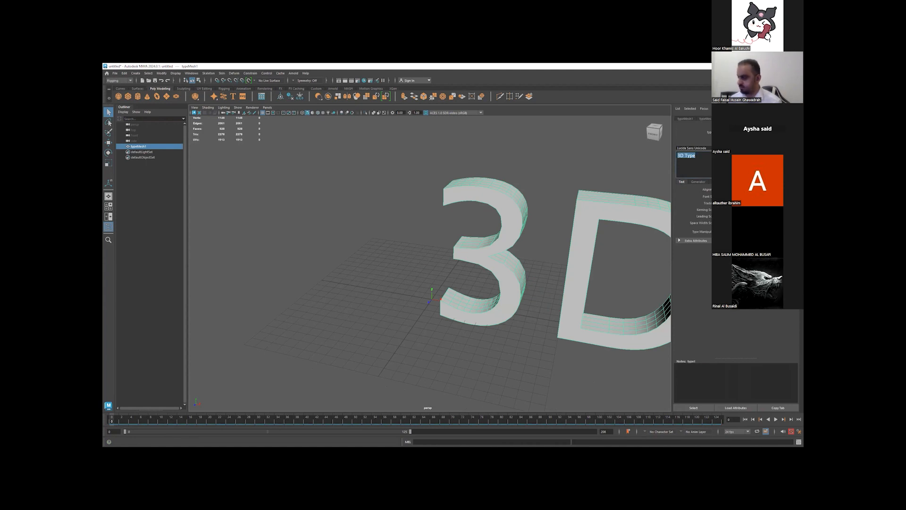
text(Said)
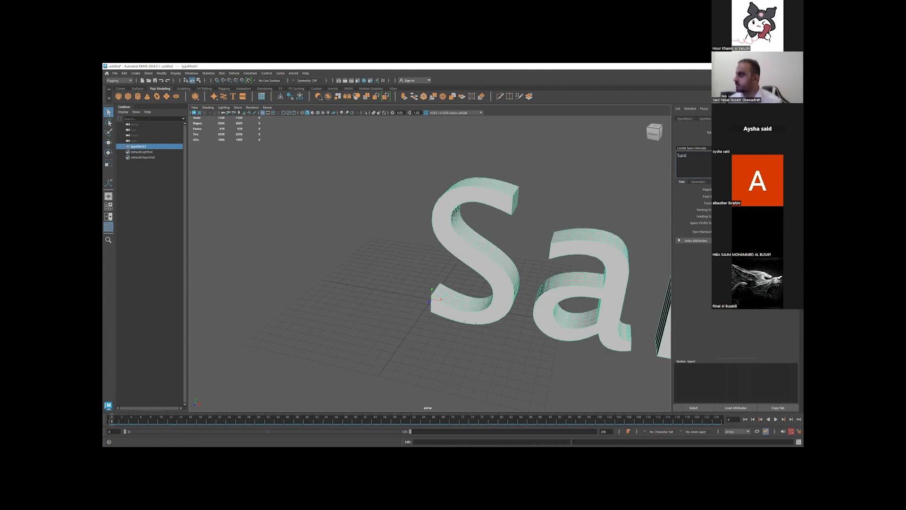
key(Return)
alt+drag(595, 267, 429, 282)
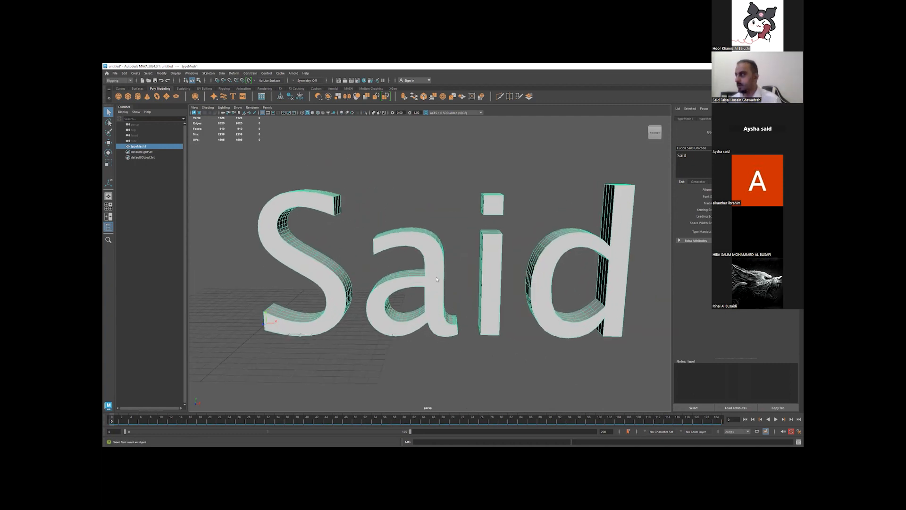
- Delete the text mesh's construction history and retopologize the mesh
click(289, 96)
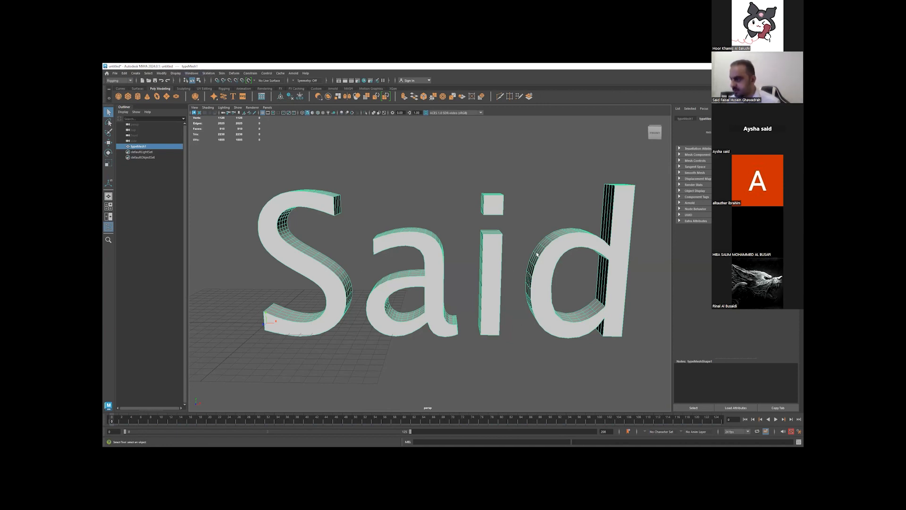
alt+drag(502, 266, 381, 262)
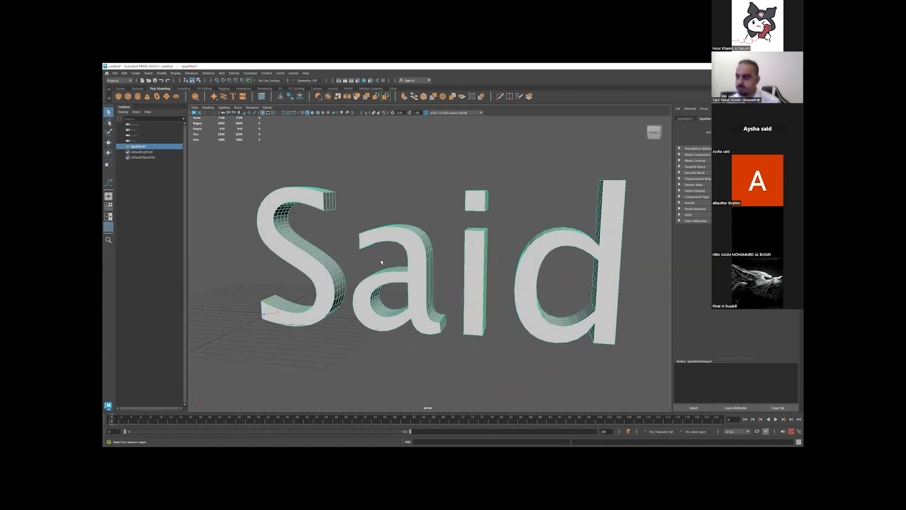
click(119, 83)
click(118, 83)
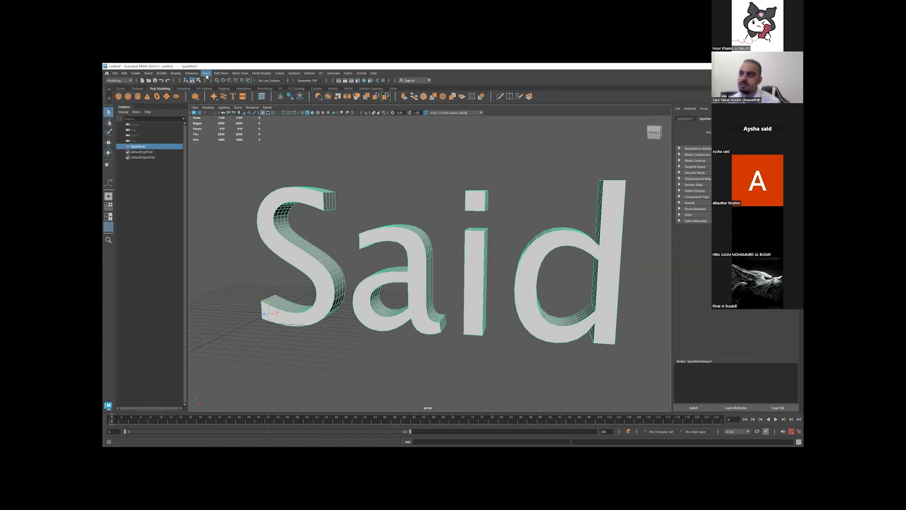
click(206, 74)
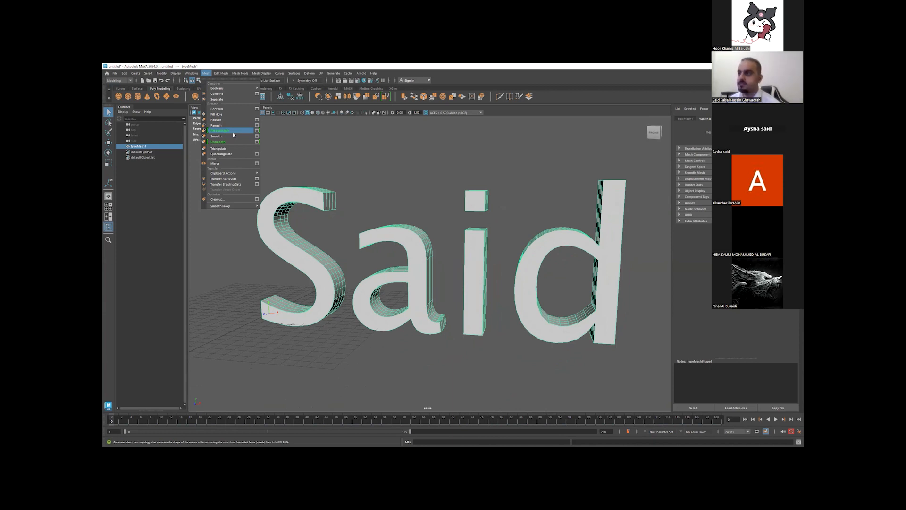
click(487, 286)
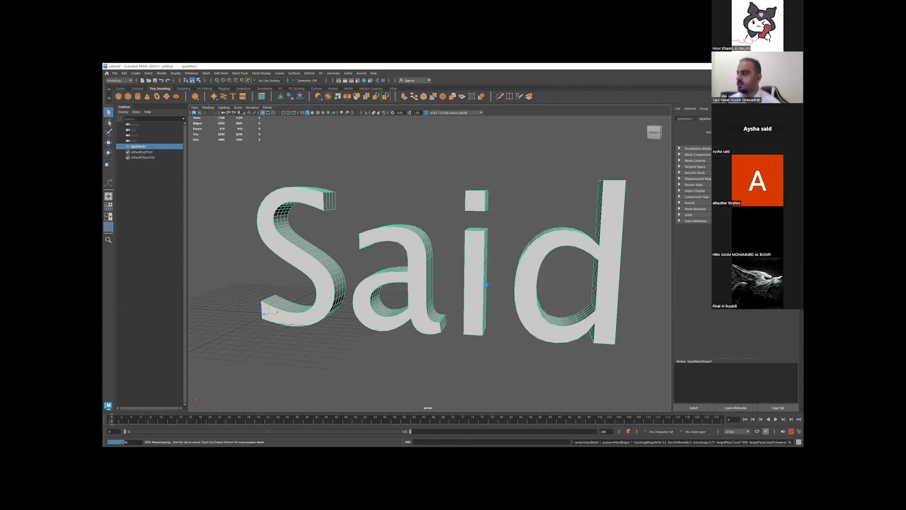
alt+drag(485, 284, 541, 304)
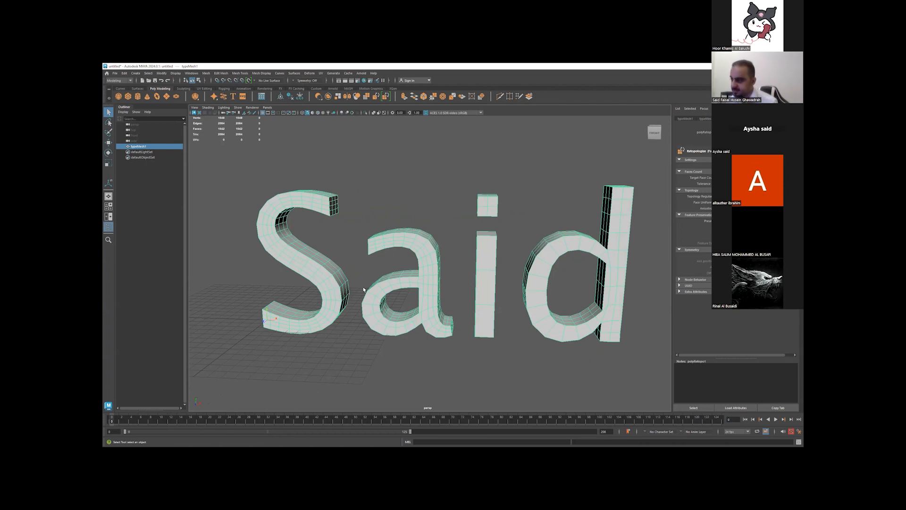
alt+drag(366, 289, 368, 288)
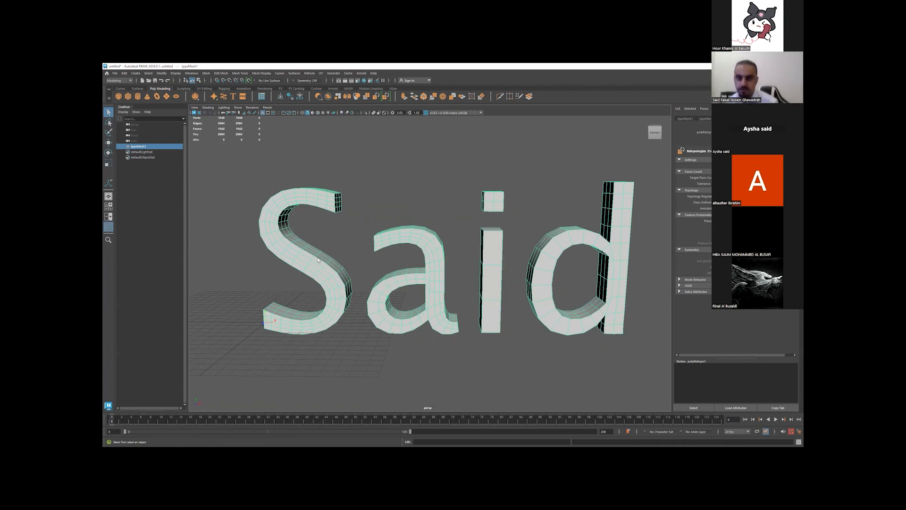
- Separate the retopologized text mesh into individual letter pieces and check by selecting single letters
shift+right_drag(318, 261, 307, 360)
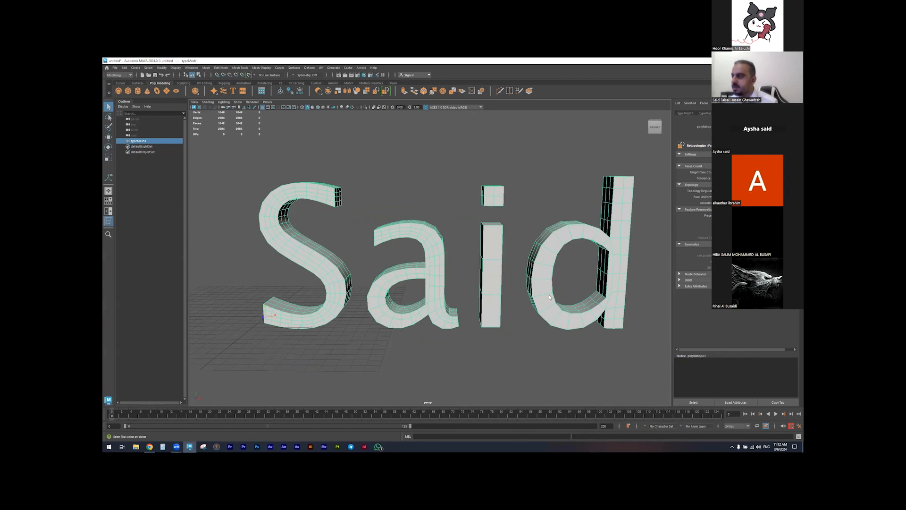
click(318, 267)
click(434, 258)
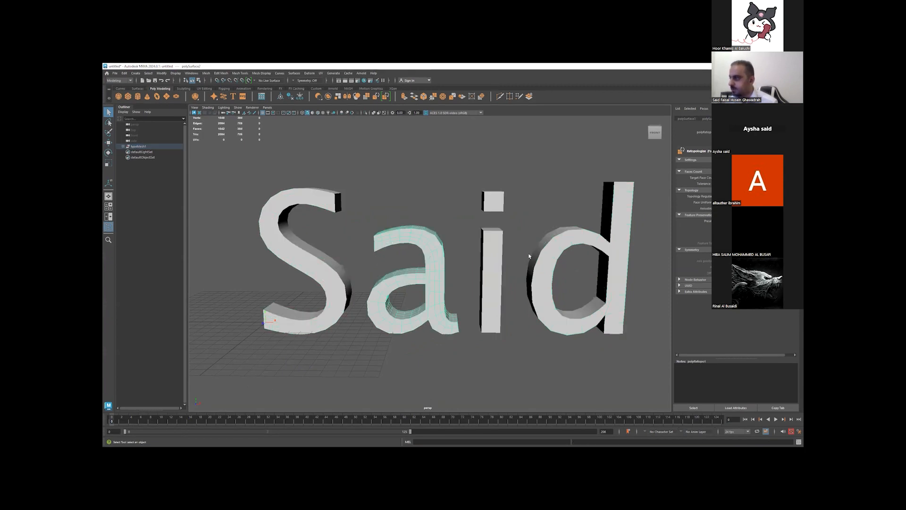
click(543, 251)
mouse_move(264, 162)
alt+mouse_down()
mouse_move(262, 137)
mouse_move(258, 169)
alt+mouse_up()
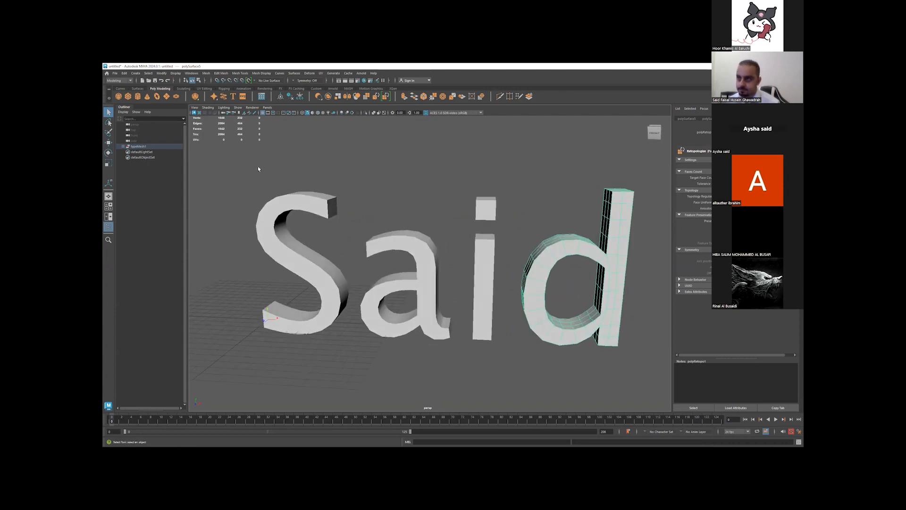
- Switch to the Rigging toolset and activate the Create Joints tool
click(117, 81)
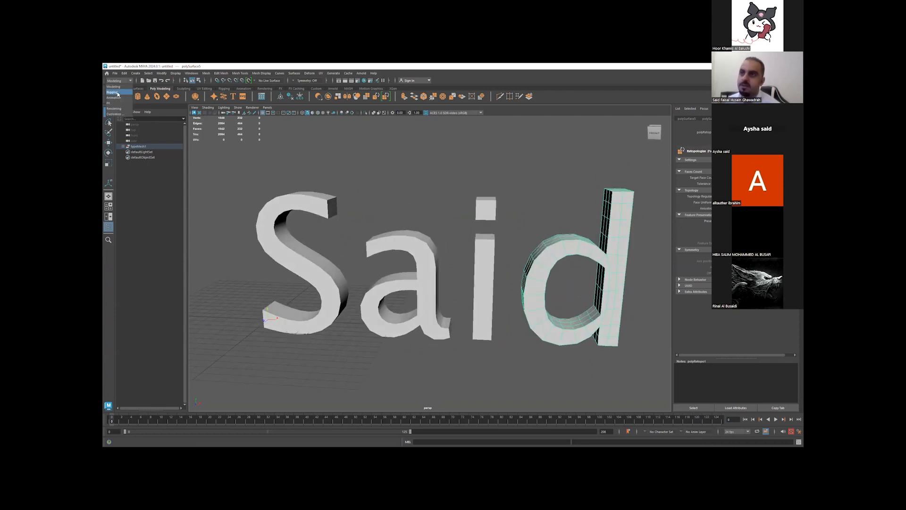
click(117, 93)
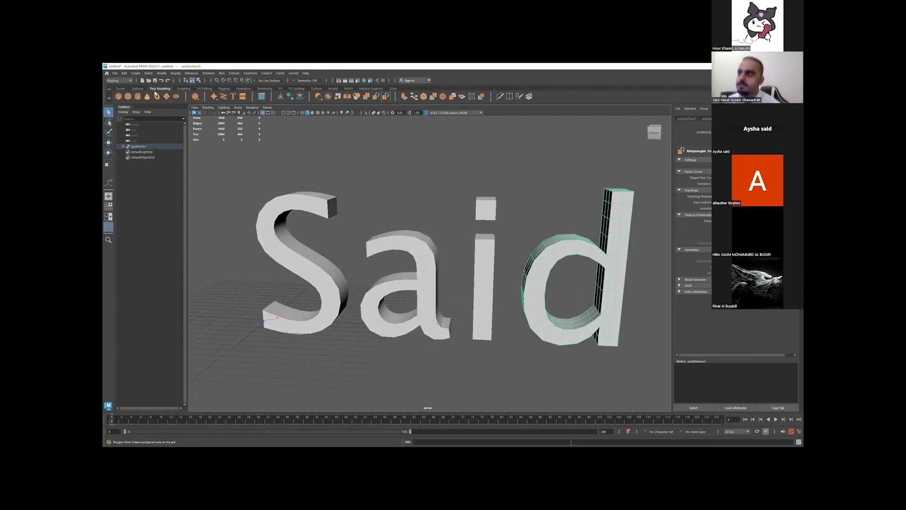
click(205, 74)
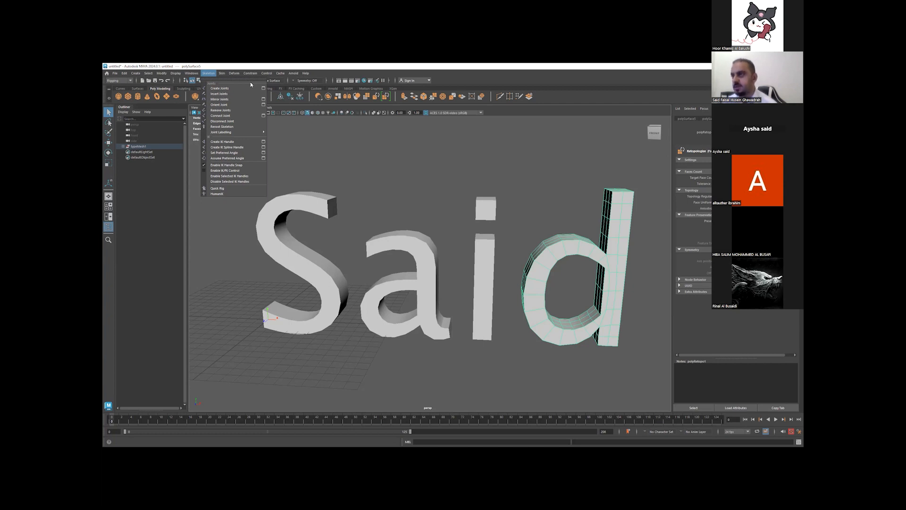
click(220, 89)
- Try to place a joint chain beside and along the letter S in the perspective view
alt+right_drag(357, 210, 248, 239)
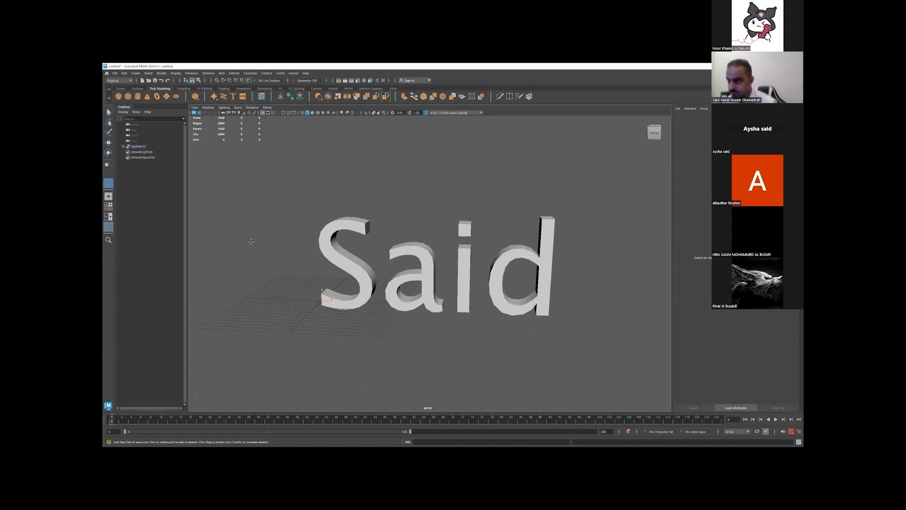
click(237, 272)
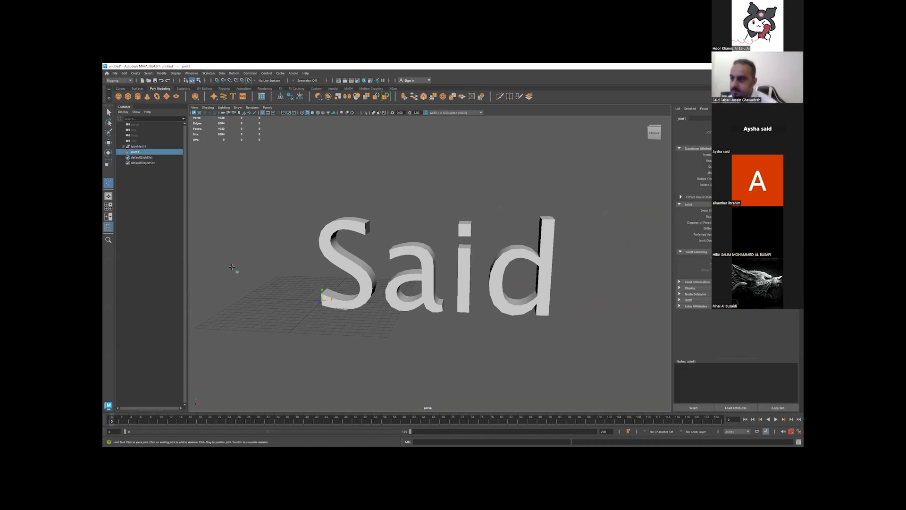
click(277, 227)
alt+drag(271, 282, 366, 313)
alt+middle_drag(364, 310, 377, 305)
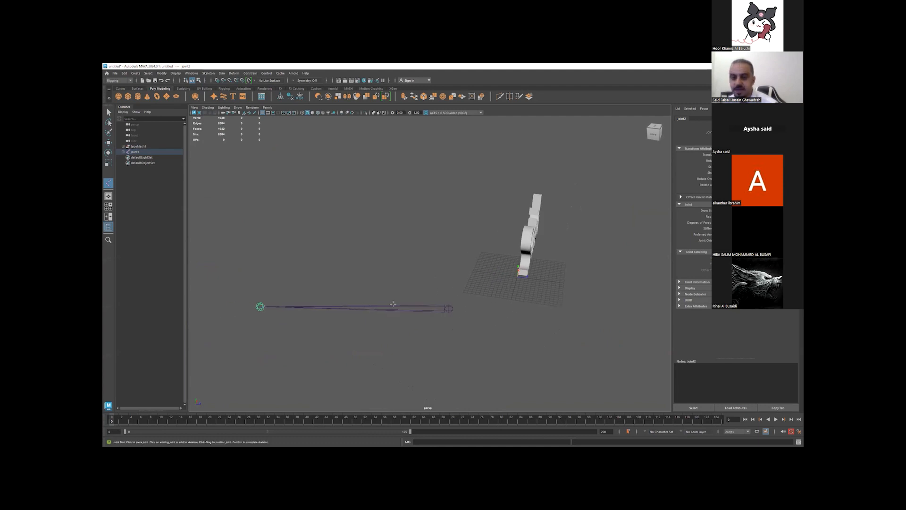
alt+drag(409, 286, 457, 288)
click(442, 293)
click(461, 287)
click(454, 266)
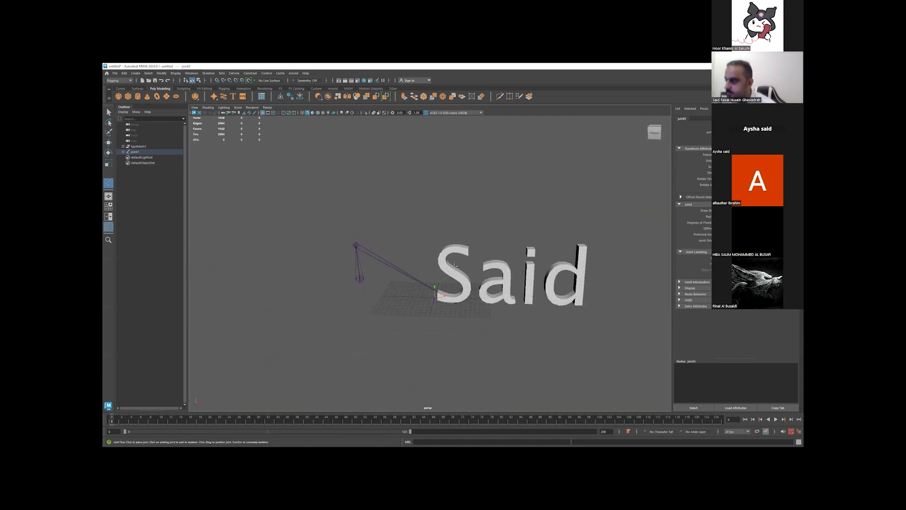
click(444, 254)
click(466, 249)
alt+drag(503, 267, 467, 278)
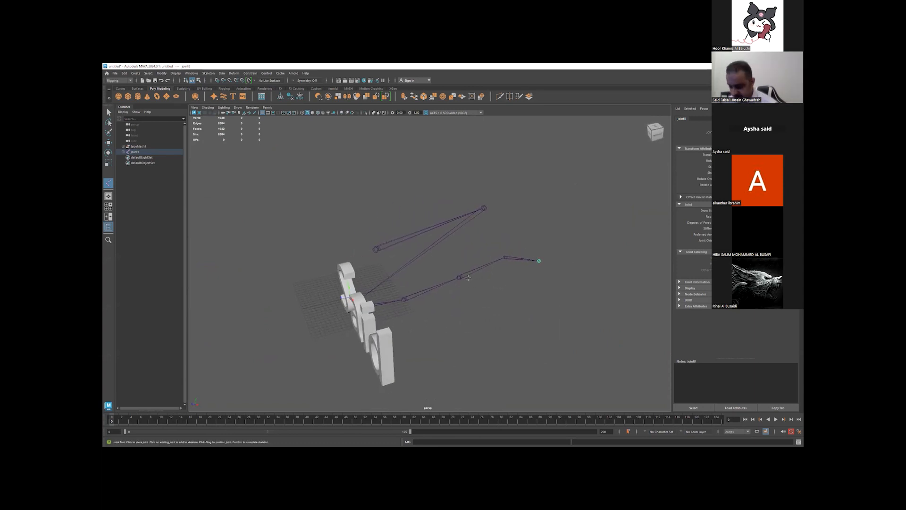
- Undo all joints placed in the perspective view
key(ctrl+z)
key(ctrl+z)
key(ctrl+z)
key(ctrl+z)
key(ctrl+z)
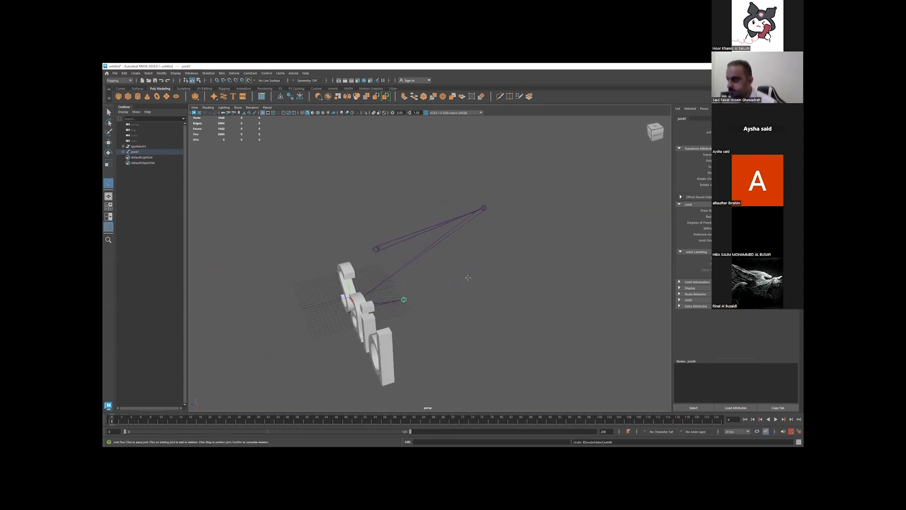
key(ctrl+z)
key(ctrl+z)
key(ctrl+z)
alt+drag(250, 362, 309, 345)
alt+middle_drag(417, 302, 424, 321)
scroll(298, 343, up, 5)
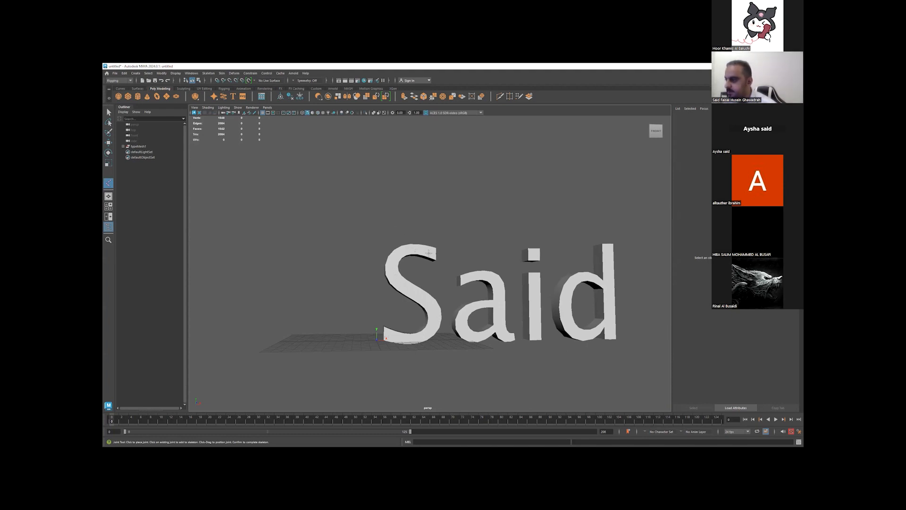
alt+drag(443, 266, 357, 357)
click(426, 301)
key(ctrl+z)
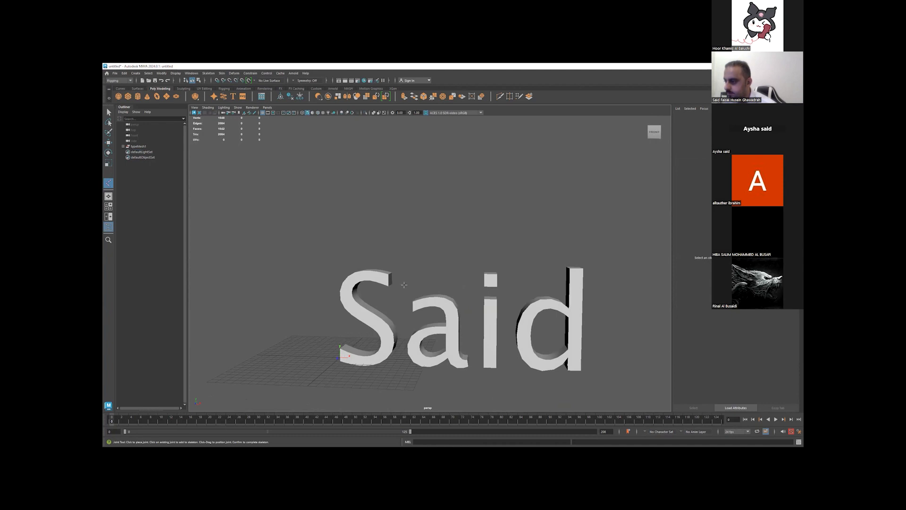
alt+drag(454, 259, 441, 291)
click(441, 291)
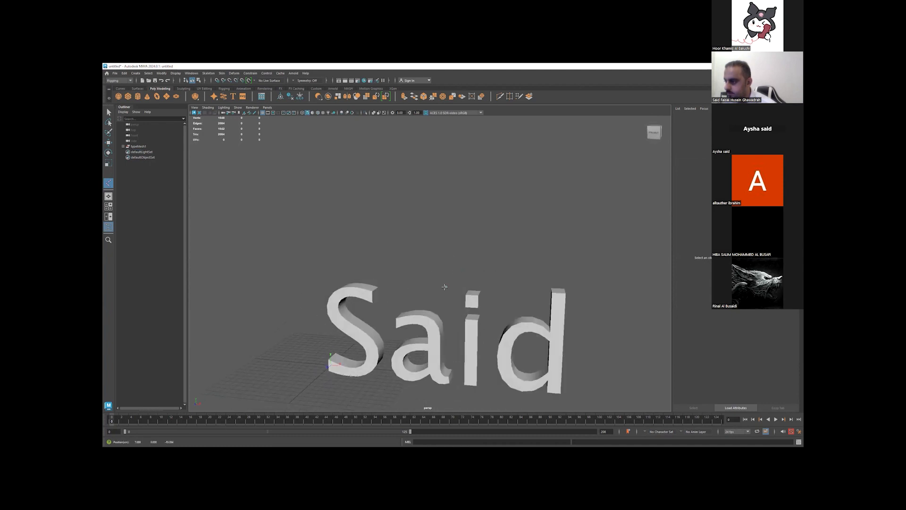
click(321, 371)
key(ctrl+z)
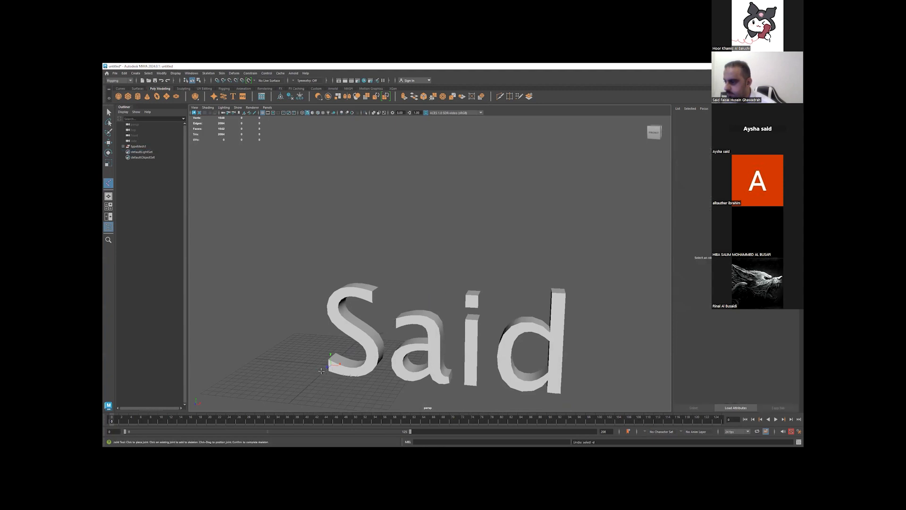
- Try to place a joint chain up through the letter S in perspective, and undo all its joints
click(341, 370)
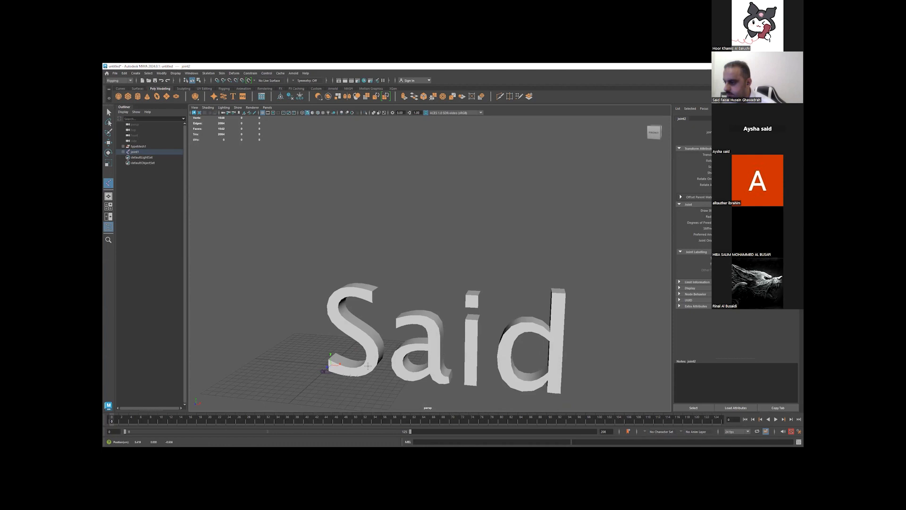
click(340, 323)
click(346, 297)
click(362, 292)
alt+drag(401, 308, 369, 317)
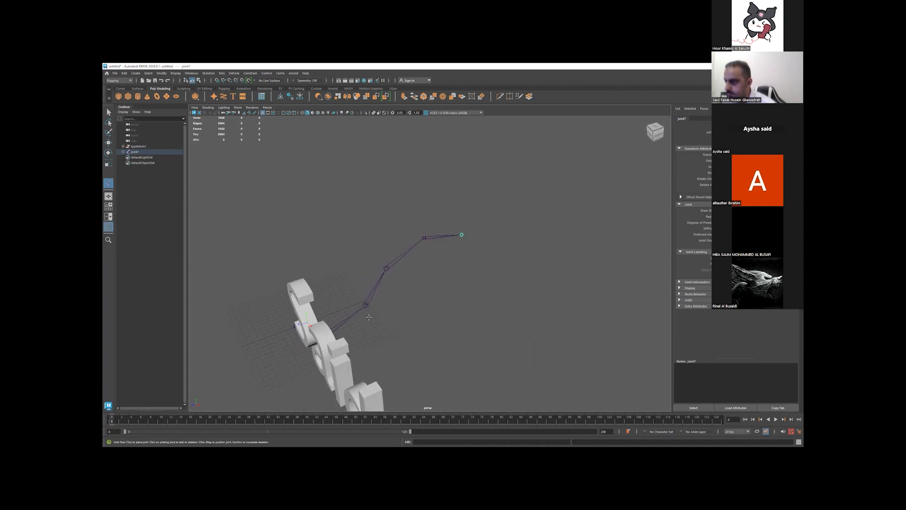
key(ctrl+z)
key(ctrl+z)
key(ctrl+z)
key(ctrl+z)
key(ctrl+z)
key(ctrl+z)
alt+drag(367, 319, 322, 339)
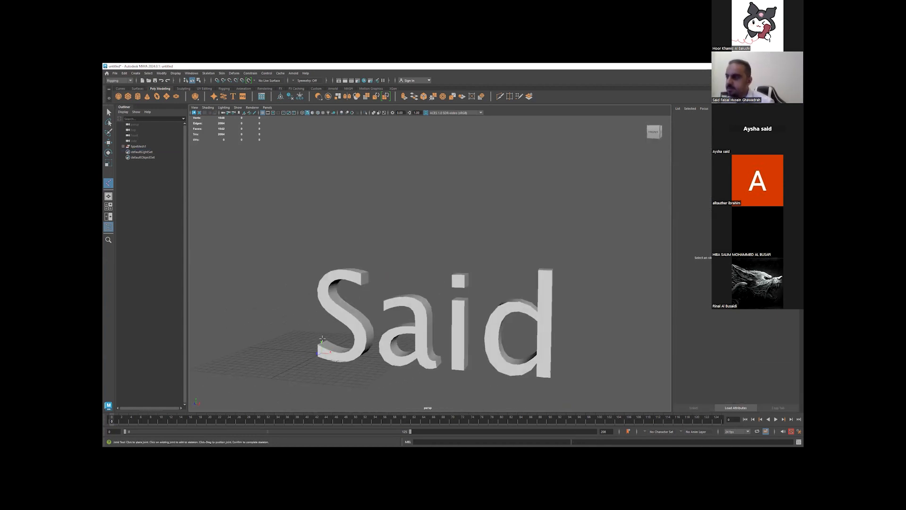
- Switch to the orthographic front view and display the letters as wireframe, framed on the letter S
key(space)
key(space)
scroll(437, 191, down, 3)
alt+middle_drag(437, 190, 352, 261)
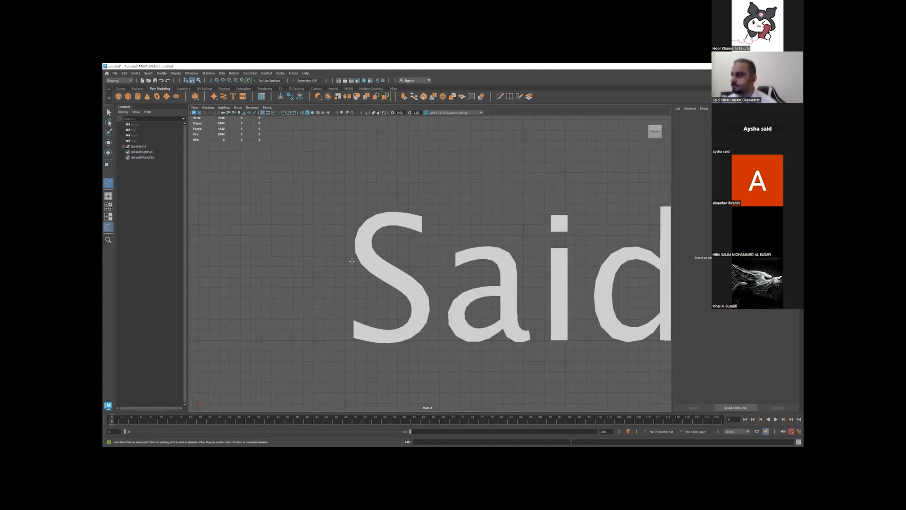
key(4)
alt+right_drag(319, 299, 481, 261)
alt+middle_drag(481, 261, 494, 188)
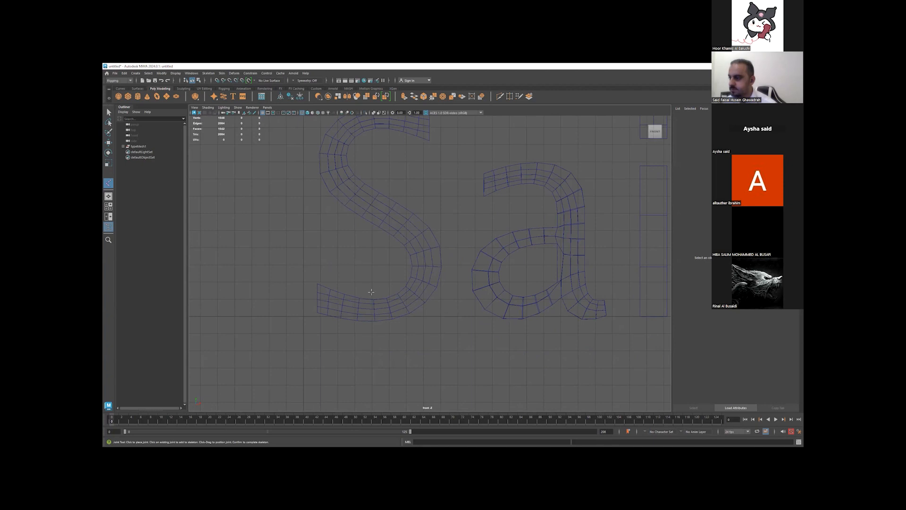
- Place a chain of 11 joints along the letter S in the front view, from its lower end to its upper tip
click(324, 299)
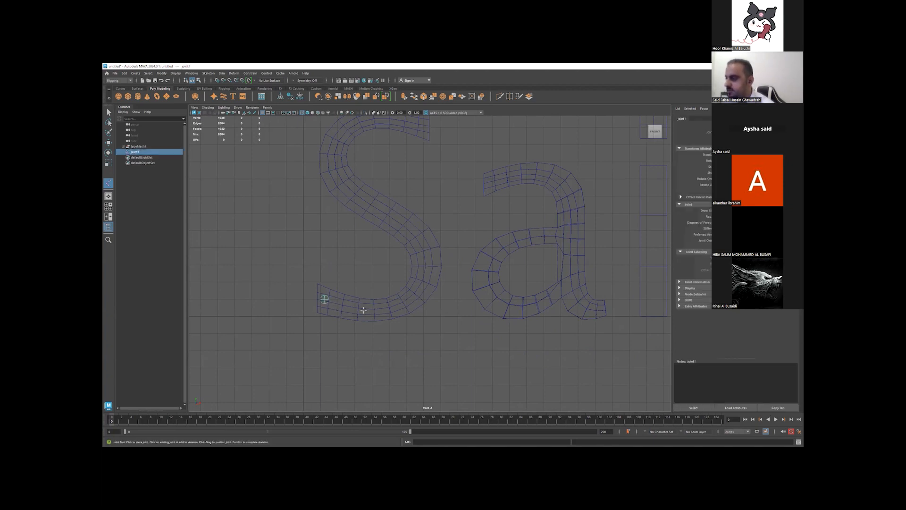
click(381, 308)
click(417, 293)
click(423, 250)
click(402, 227)
click(364, 205)
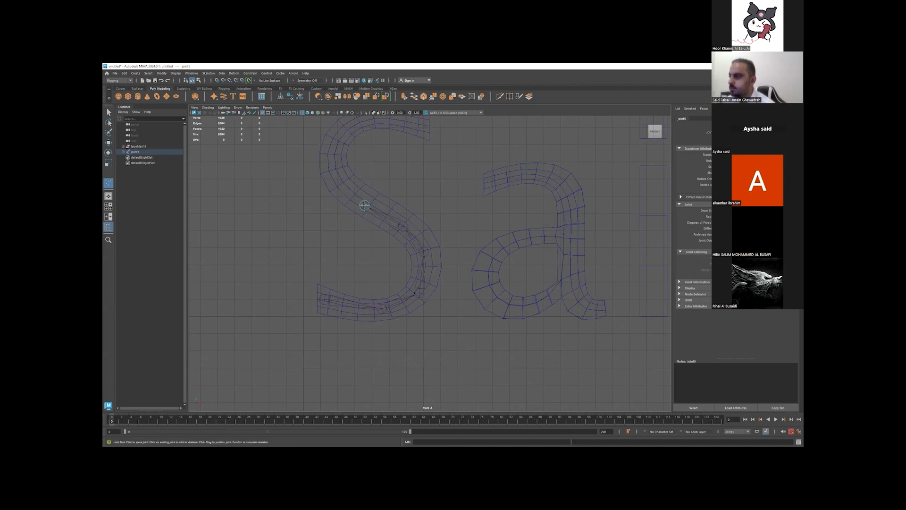
click(336, 177)
click(334, 143)
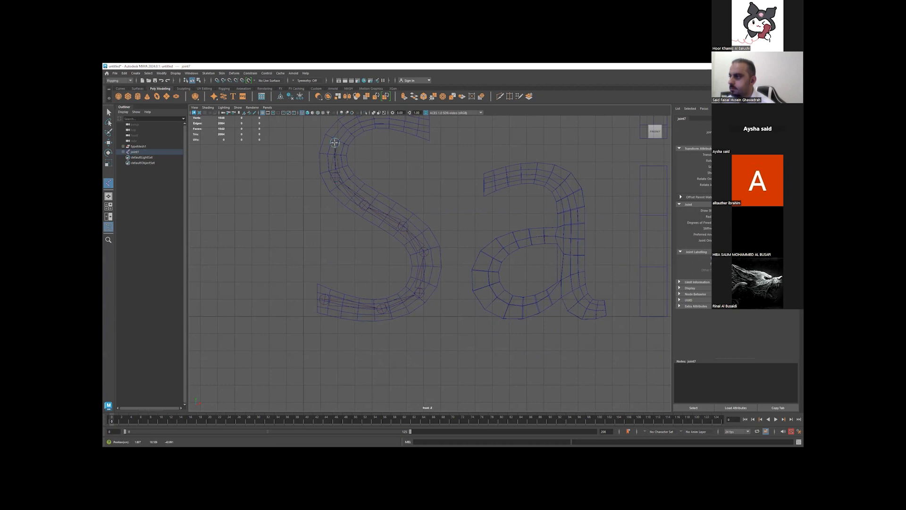
click(365, 118)
click(411, 119)
click(429, 124)
key(q)
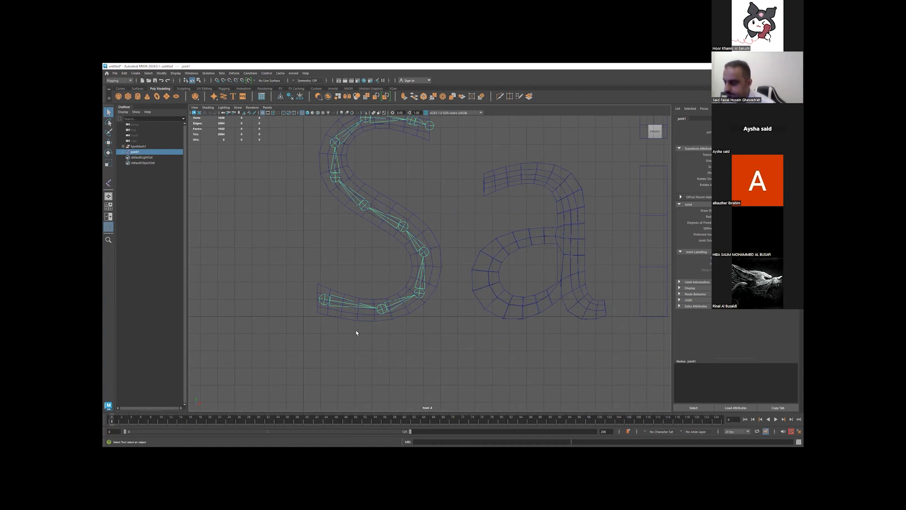
- Insert an extra joint between the first two joints at the lower end of the letter S and adjust its position
alt+middle_drag(340, 328, 398, 352)
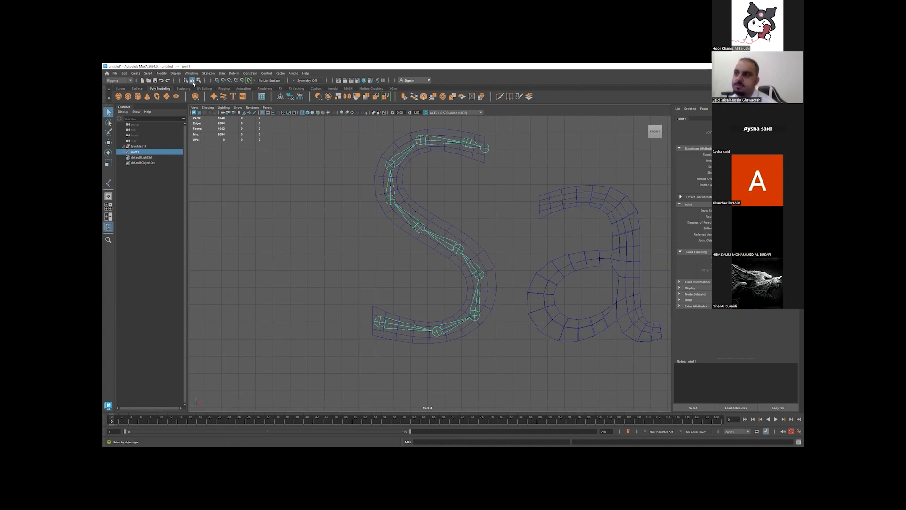
click(208, 73)
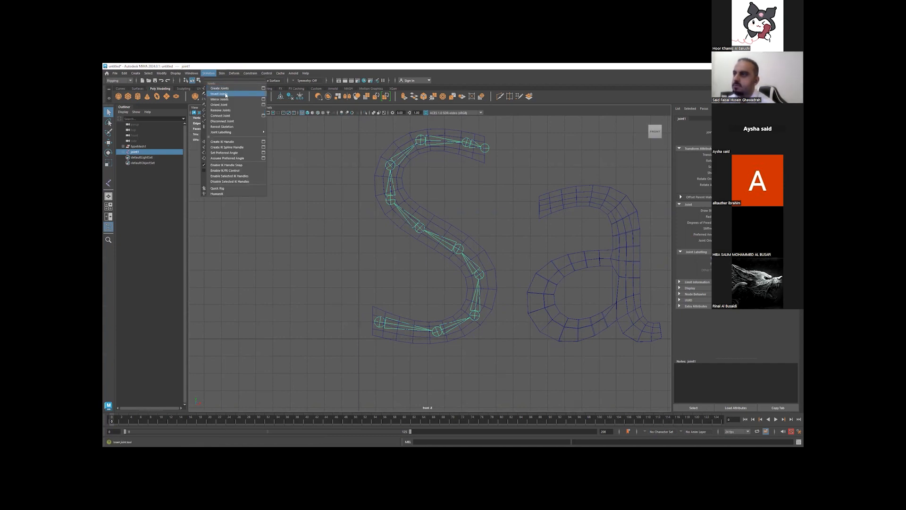
click(339, 71)
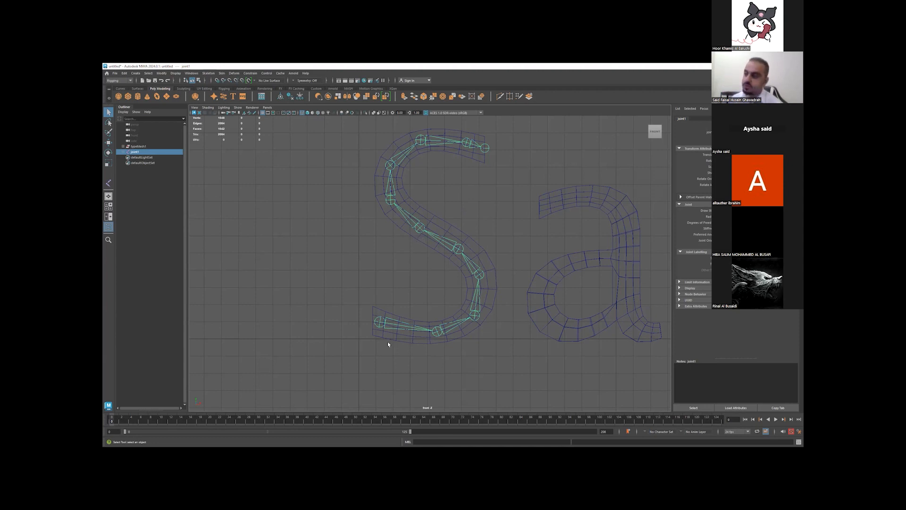
click(208, 74)
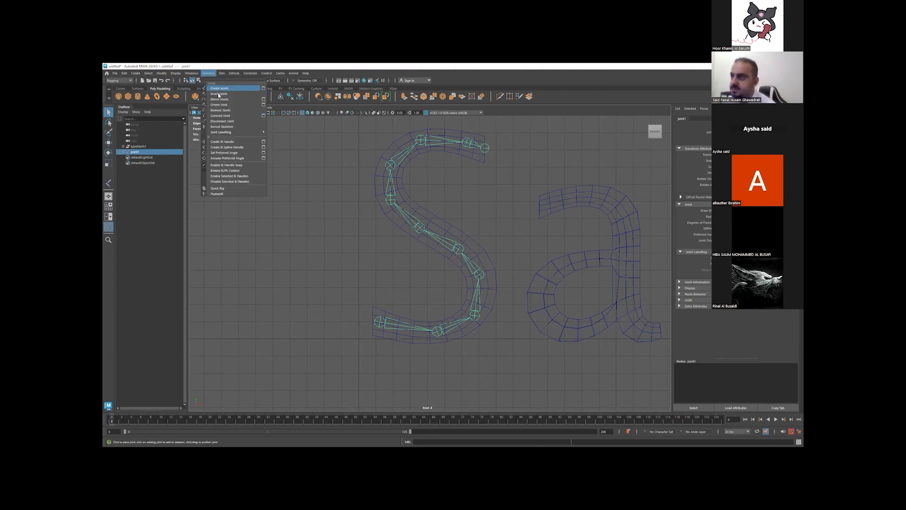
click(223, 88)
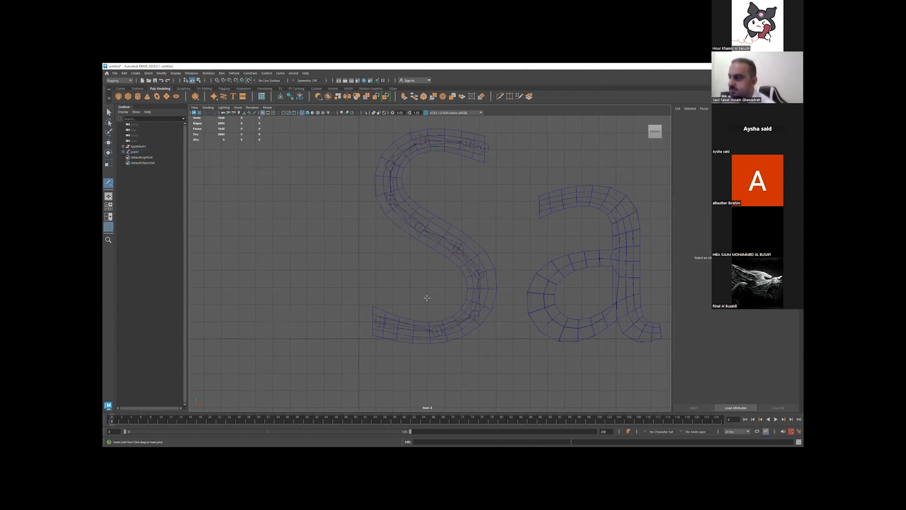
click(401, 325)
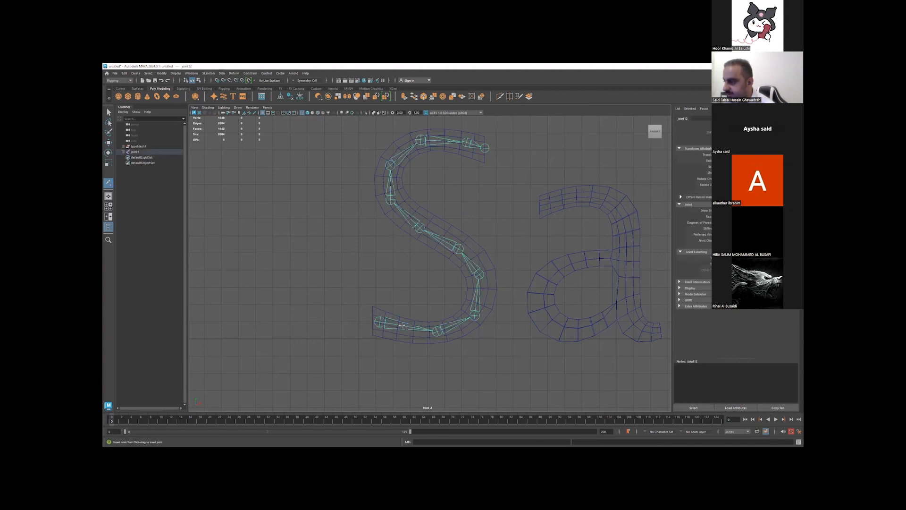
drag(402, 326, 424, 329)
key(ctrl+z)
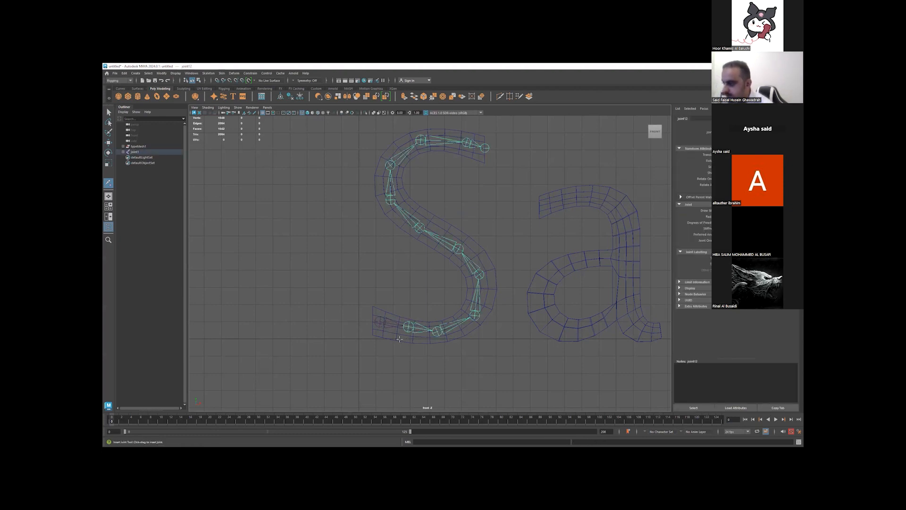
key(w)
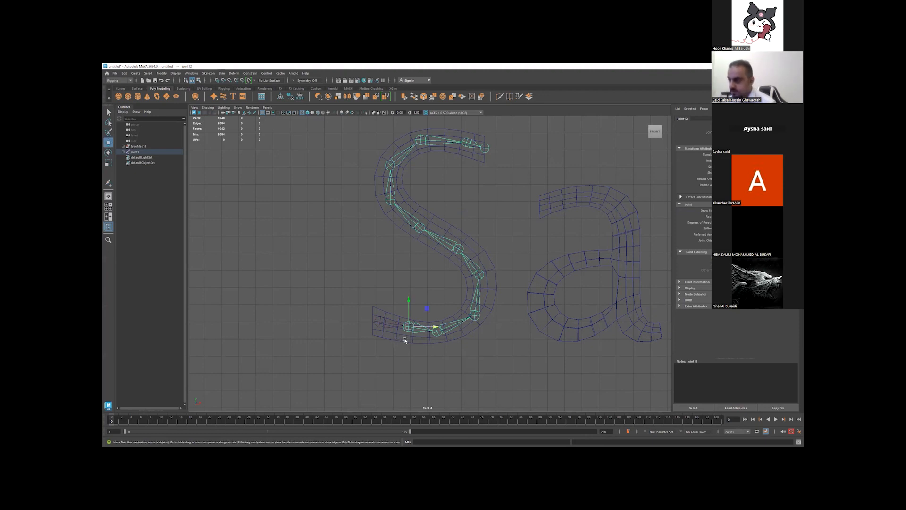
drag(408, 303, 439, 325)
- Try to delete the joint in the middle of the letter S's chain, and undo the deletion
click(437, 332)
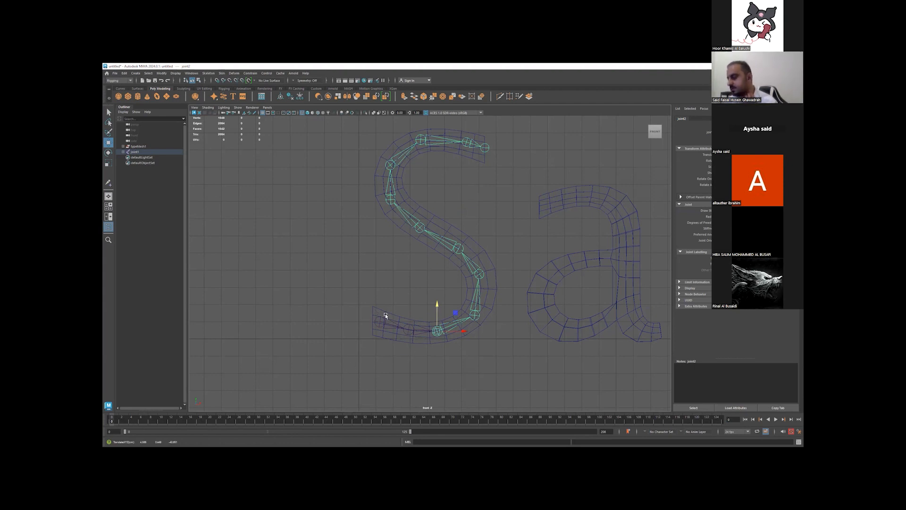
click(422, 228)
click(391, 199)
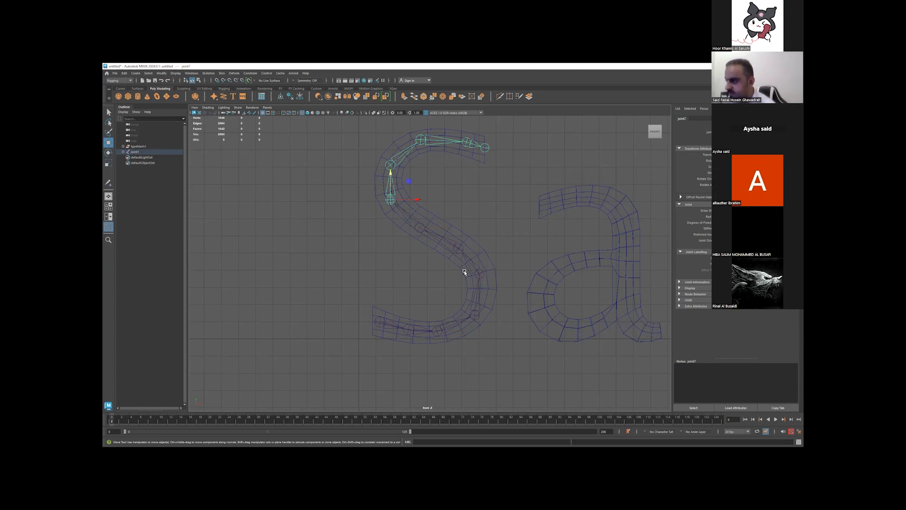
click(420, 229)
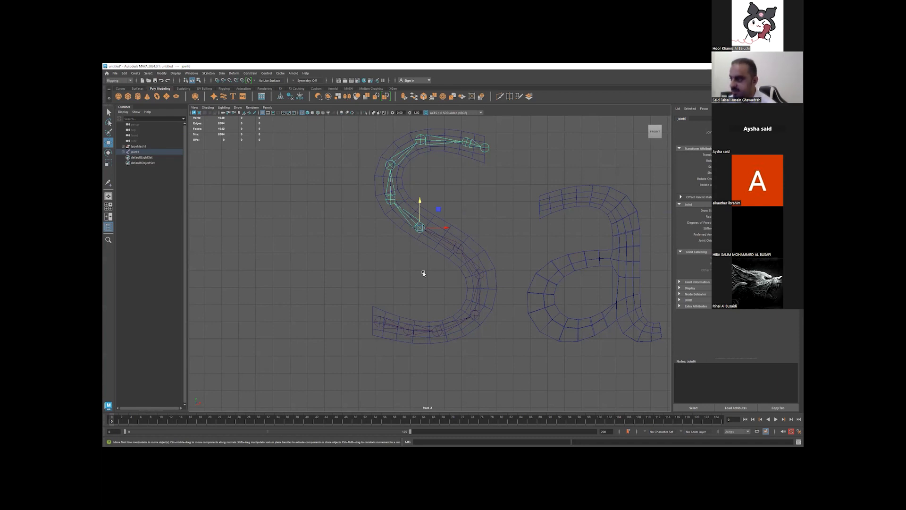
click(423, 273)
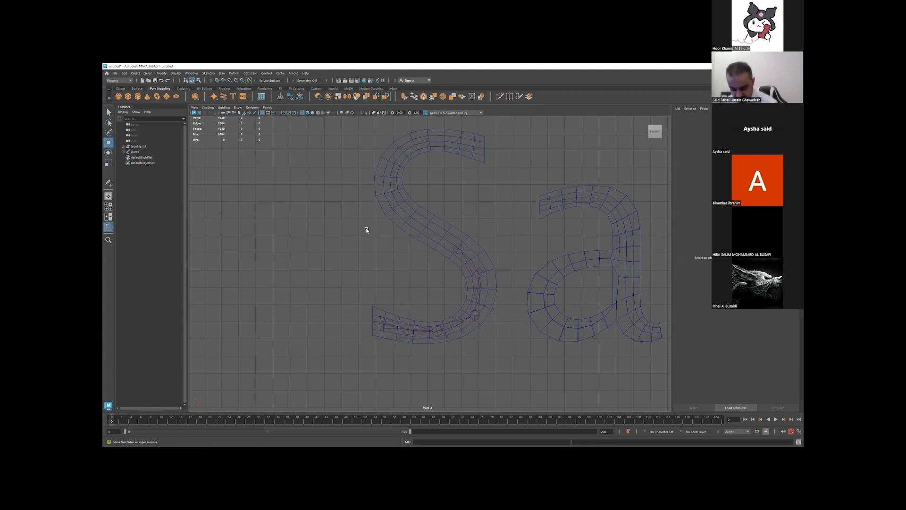
key(ctrl+z)
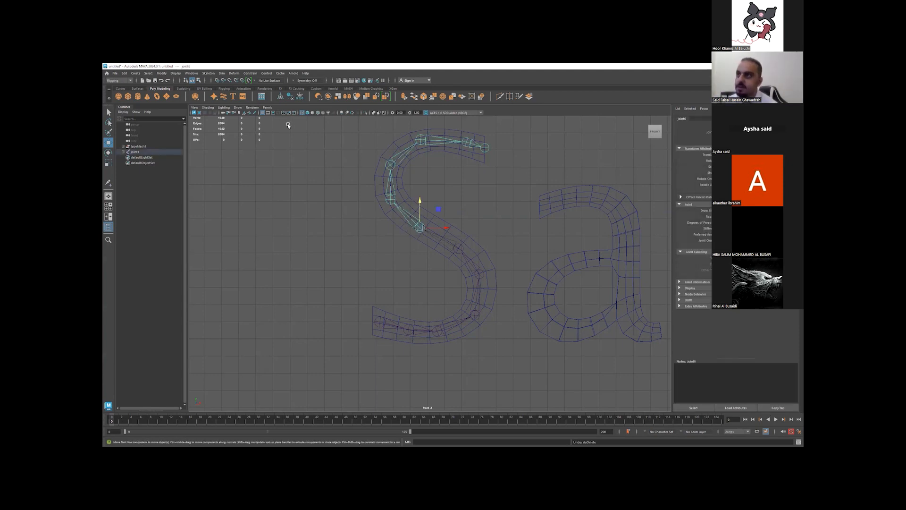
- Try to take the selected middle joint out of the letter S's chain with Remove Joints, and undo it
click(221, 73)
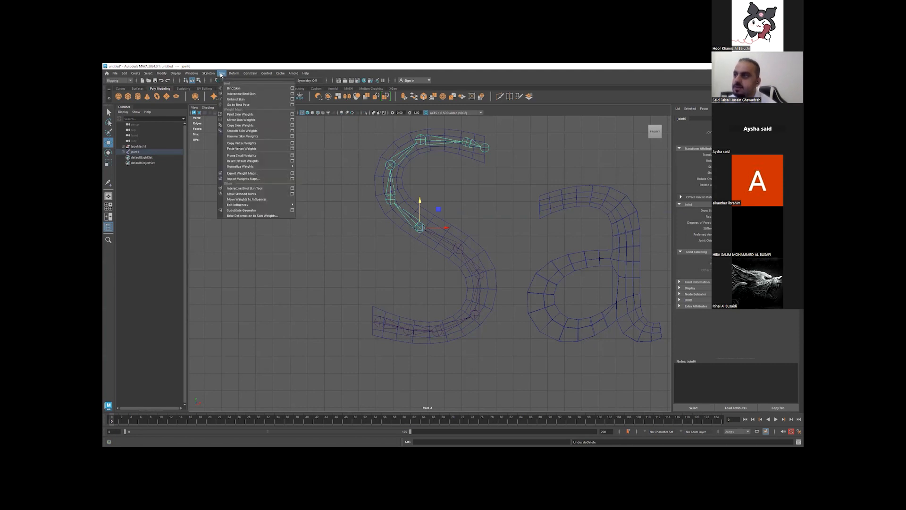
mouse_move(208, 73)
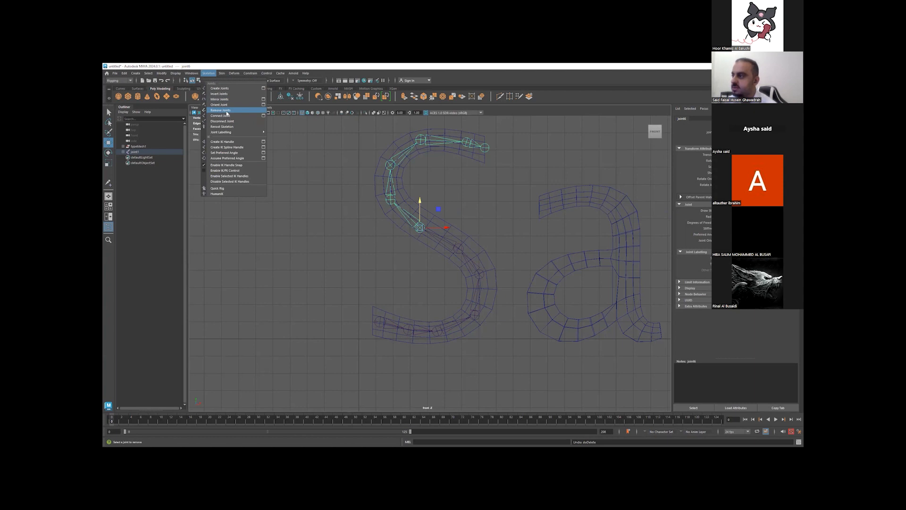
click(226, 111)
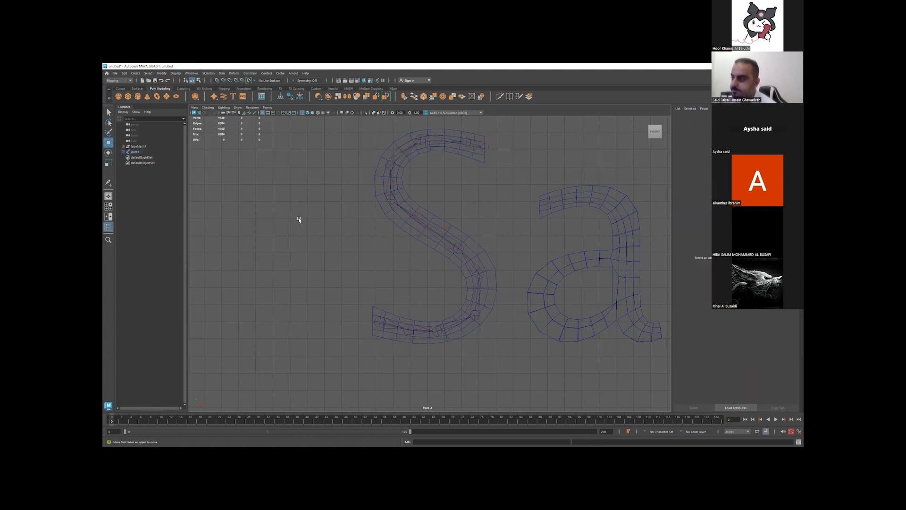
key(ctrl+z)
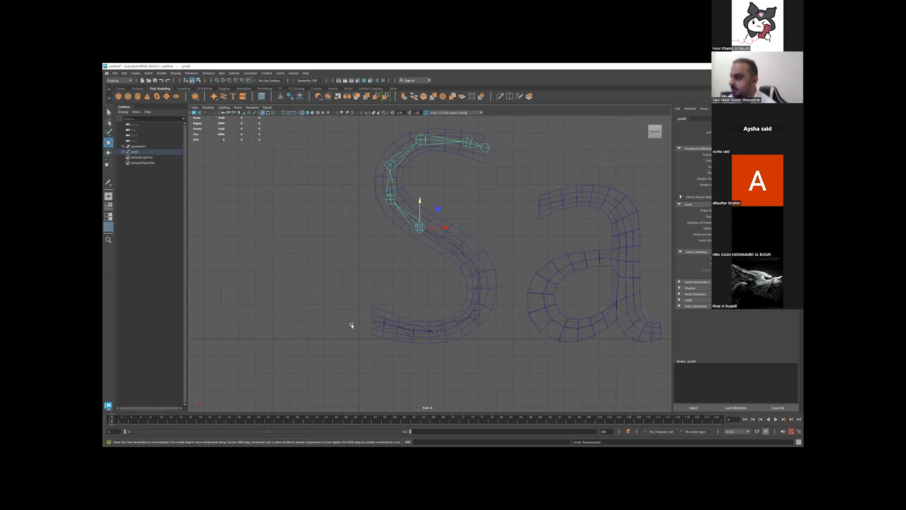
- Place a chain of six joints along the letter a, from its upper tip down the stem to its foot
alt+middle_drag(558, 356, 437, 357)
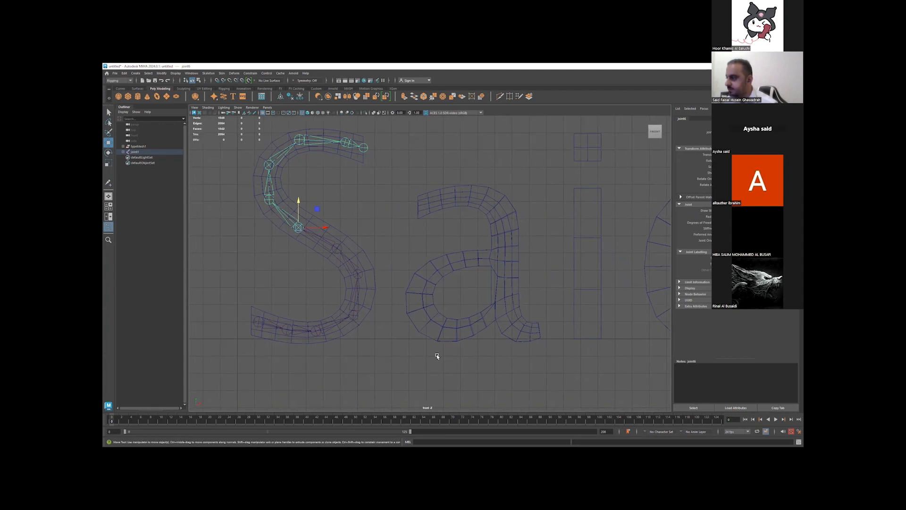
click(210, 73)
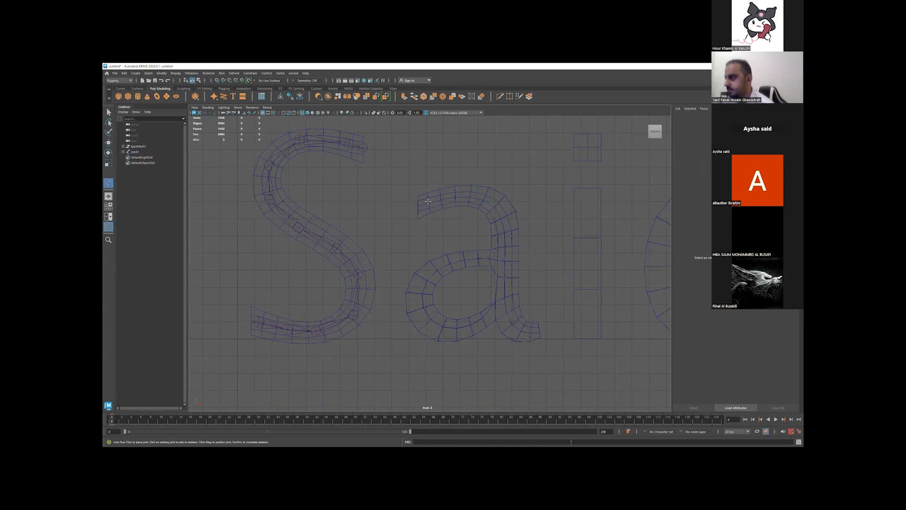
click(428, 202)
click(471, 194)
click(498, 214)
click(510, 260)
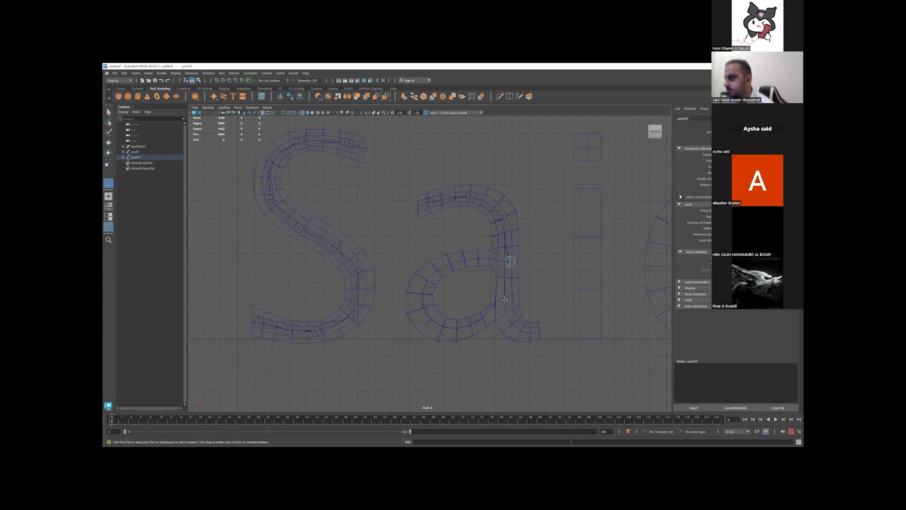
click(504, 300)
click(529, 331)
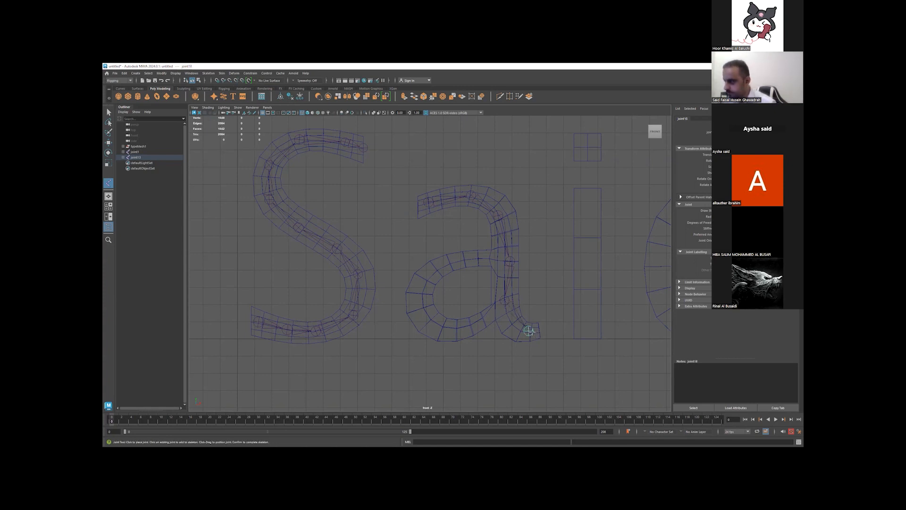
- Insert a joint between the last two joints of the letter a's stem chain, and move the end joint into the foot
click(221, 73)
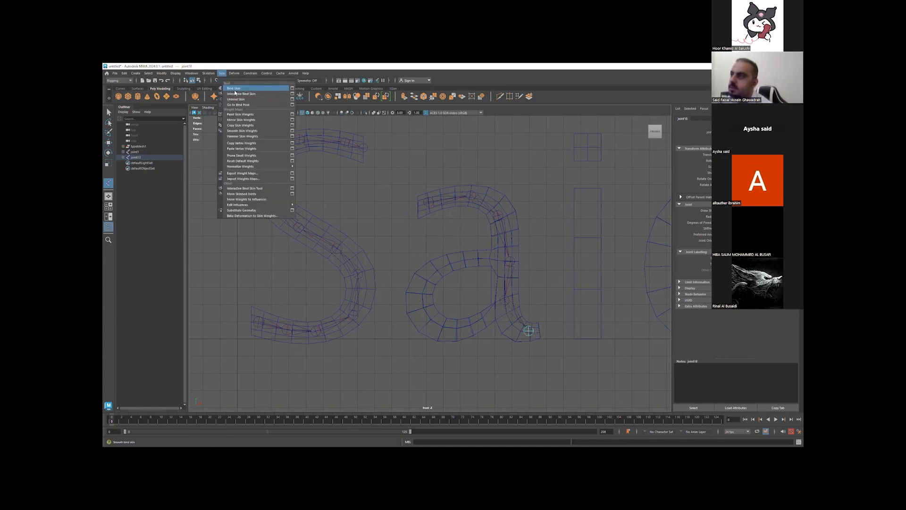
mouse_move(208, 73)
click(221, 94)
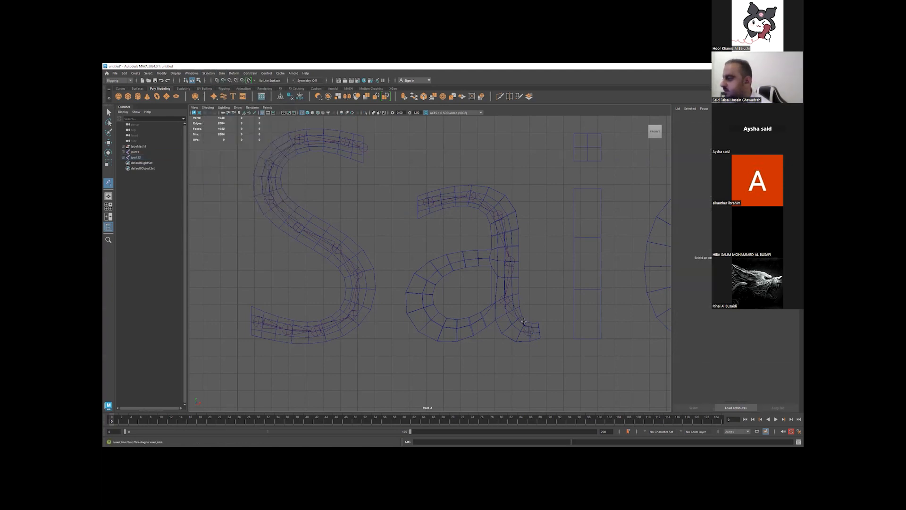
mouse_move(514, 312)
mouse_down()
mouse_move(517, 320)
mouse_move(532, 298)
mouse_move(528, 305)
mouse_up()
key(w)
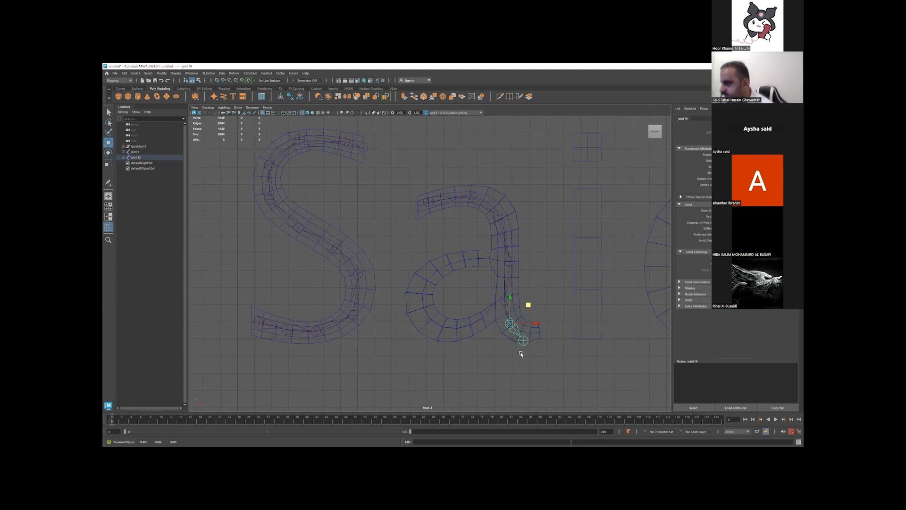
click(525, 338)
click(526, 337)
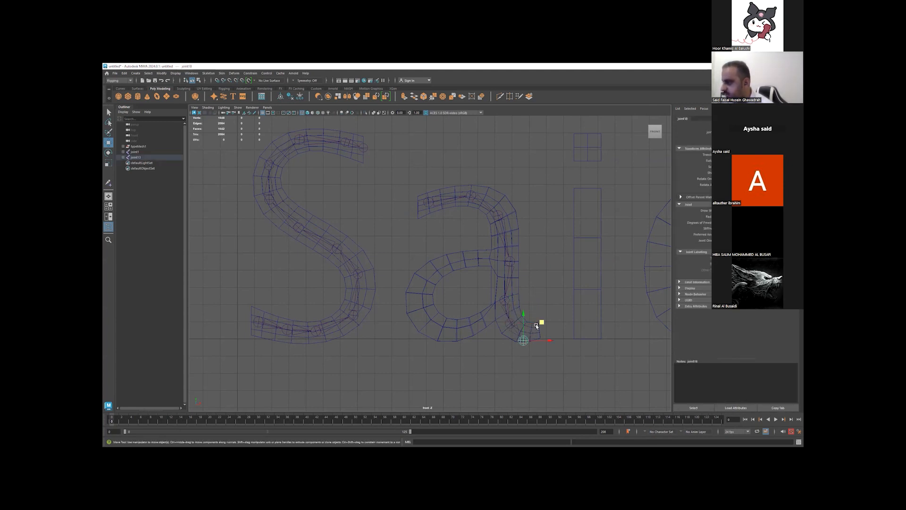
drag(543, 322, 553, 311)
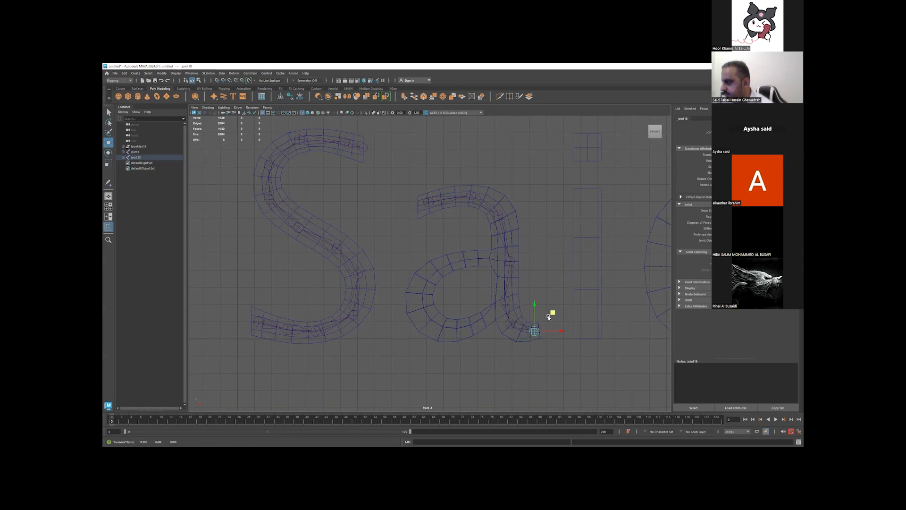
- Create a separate chain of eight joints from the letter a's lower stem around its bowl and back towards the stem
click(504, 299)
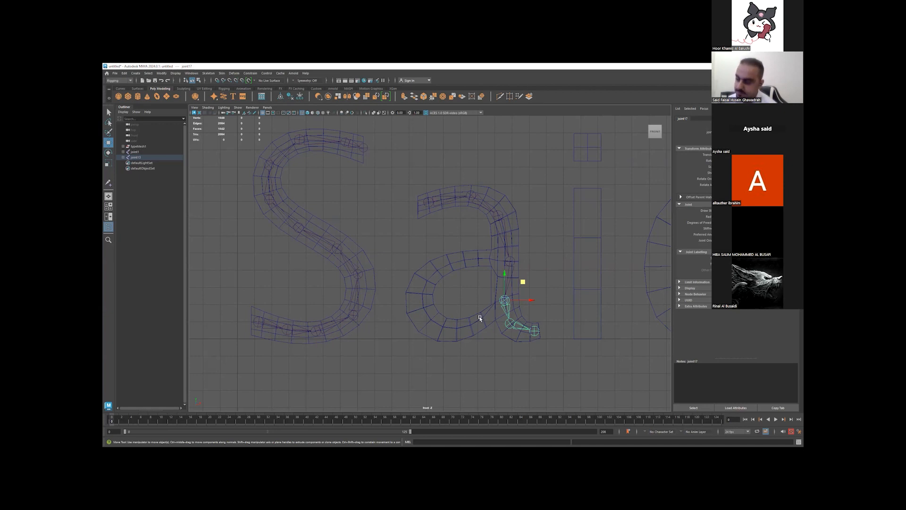
click(208, 73)
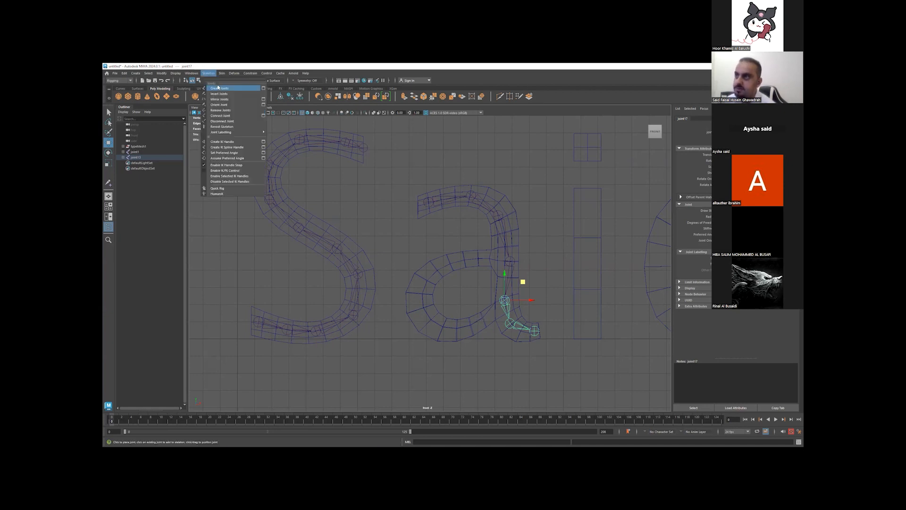
click(219, 88)
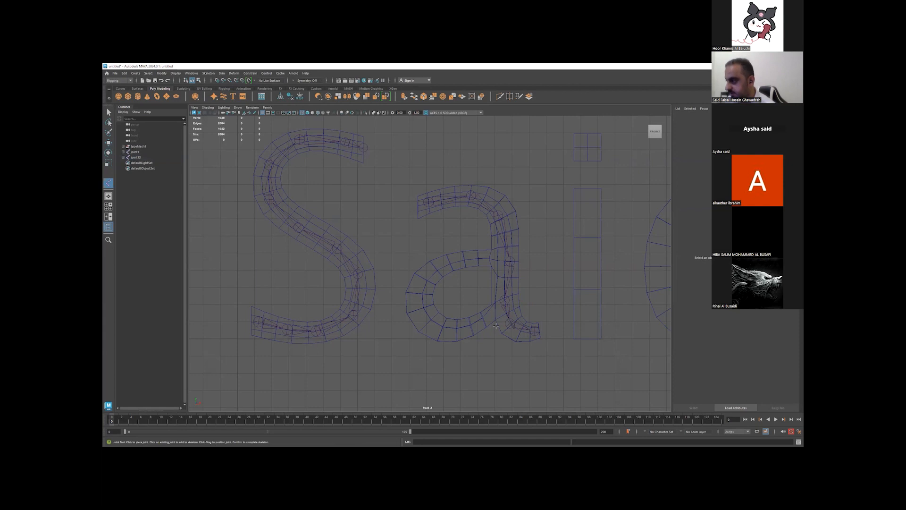
click(504, 300)
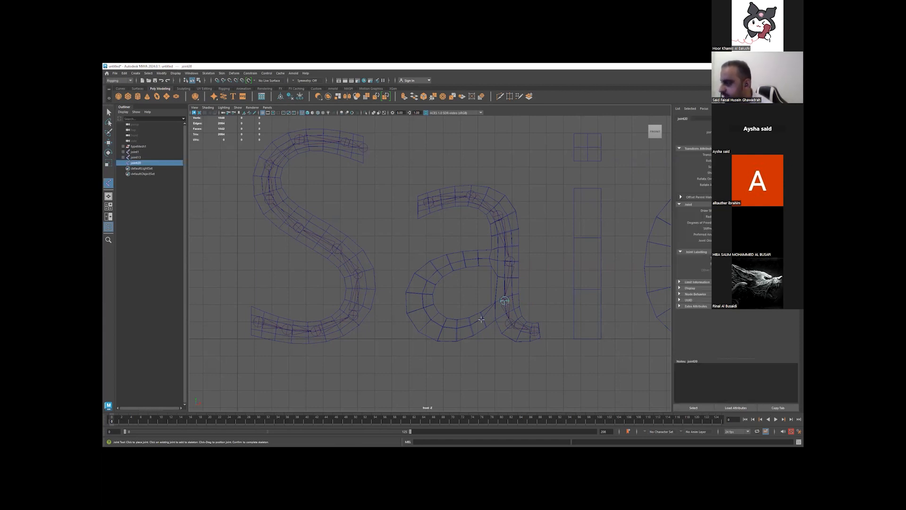
click(481, 320)
click(447, 329)
click(426, 322)
click(418, 296)
click(439, 266)
click(472, 258)
click(488, 257)
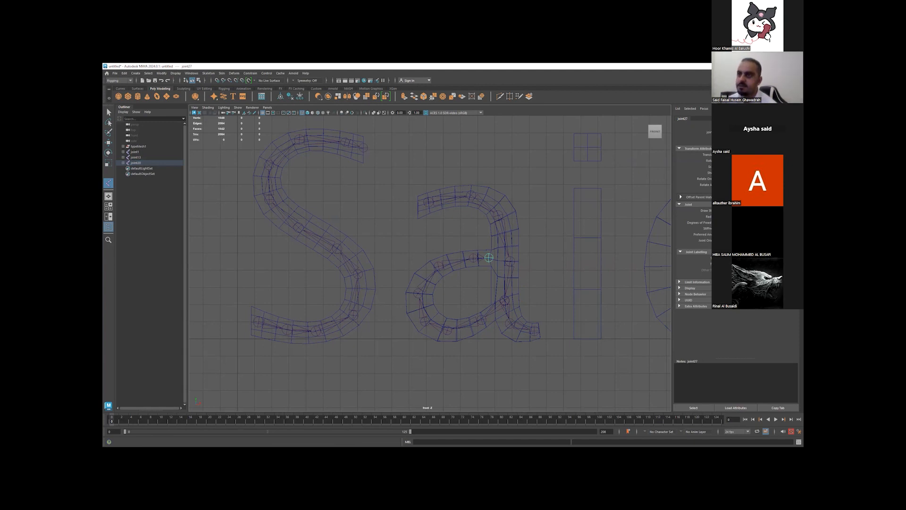
- Try moving the root joint of the bowl chain off the letter a's lower stem, and undo the move
click(108, 111)
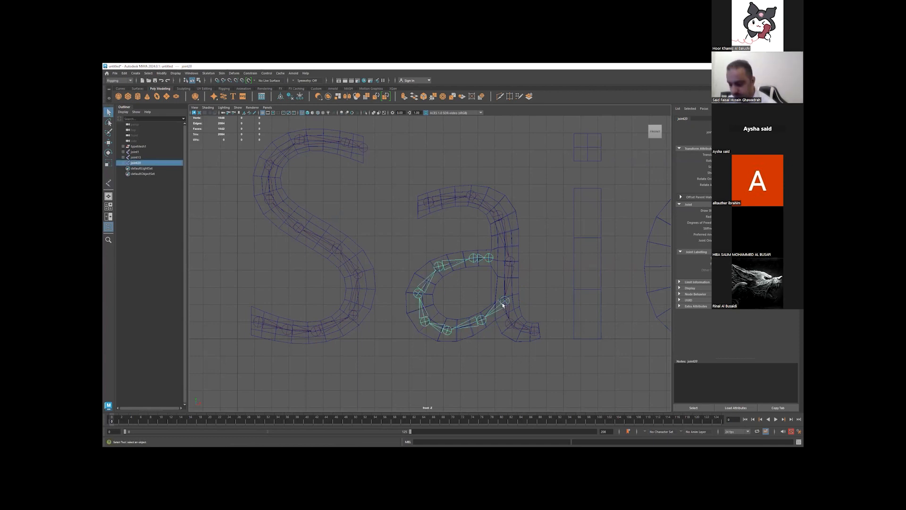
key(w)
drag(523, 282, 500, 297)
key(ctrl+z)
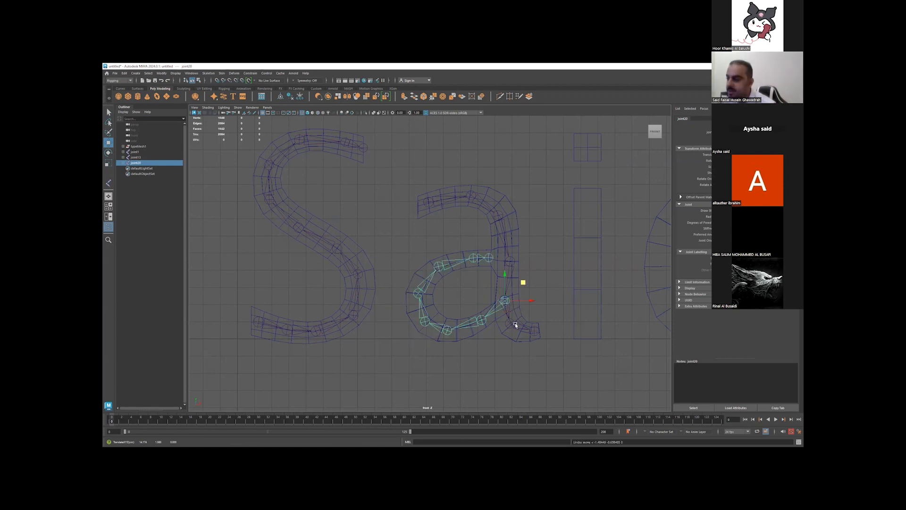
- Add the overlapping lower-stem joint of the letter a to the selection and attach the bowl chain with Connect Joint
click(506, 313)
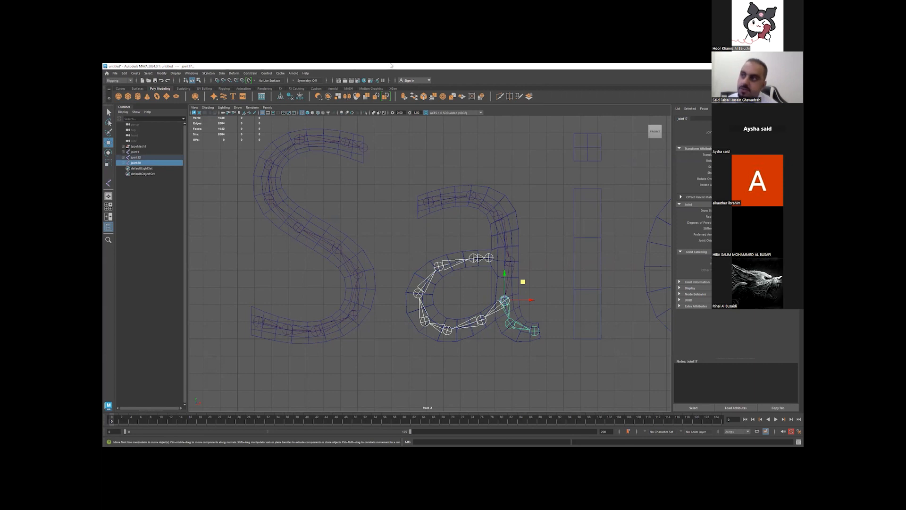
click(211, 74)
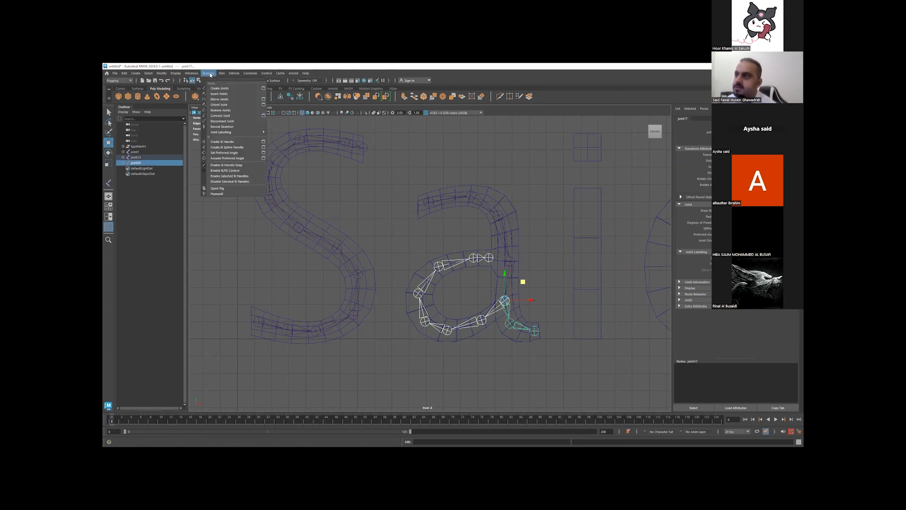
click(230, 117)
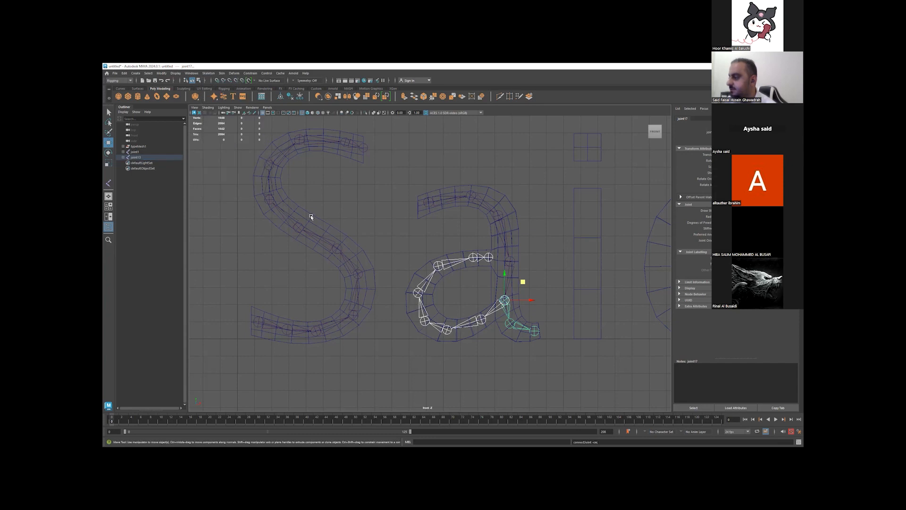
- Examine the letter a's joint hierarchy by selecting its mid-stem, upper tip and lower-stem joints in turn
click(511, 263)
click(525, 268)
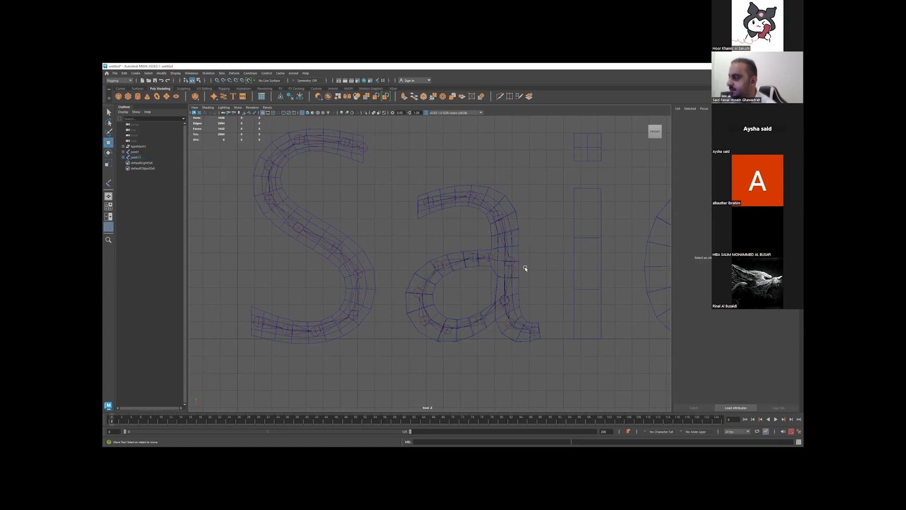
click(512, 262)
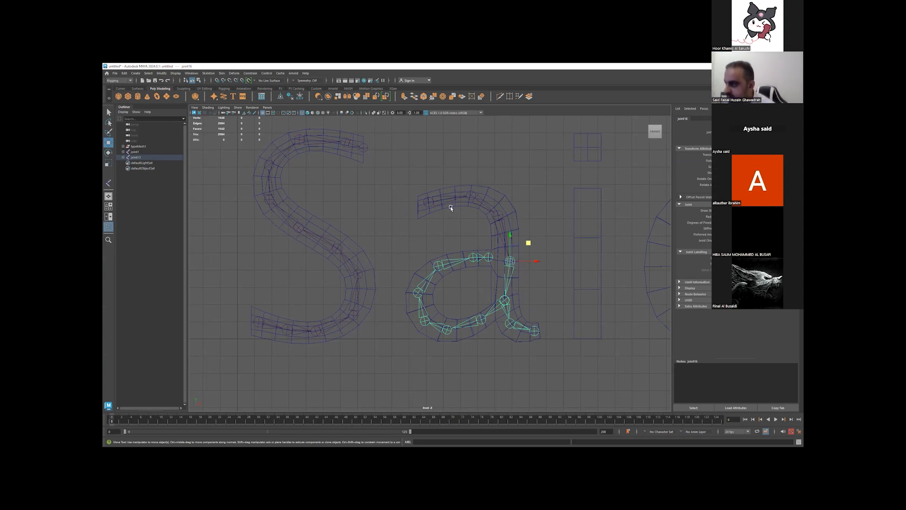
click(426, 202)
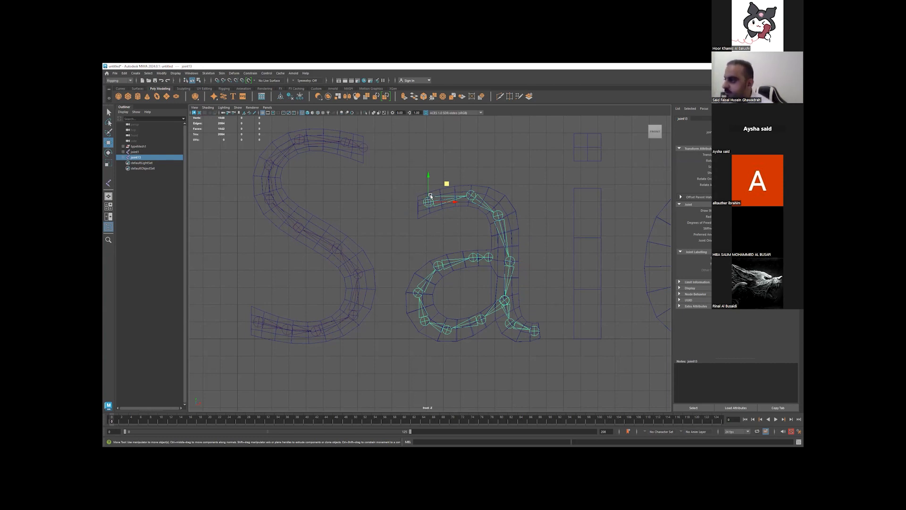
click(508, 306)
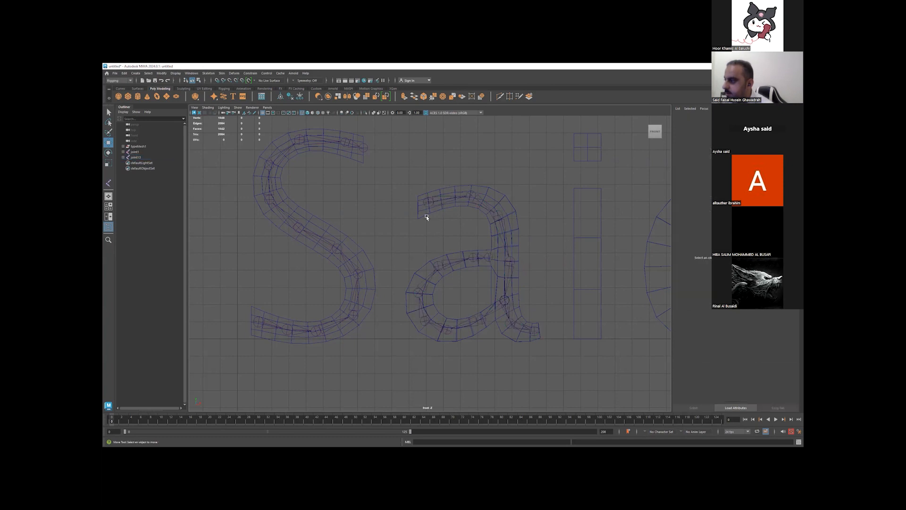
click(434, 203)
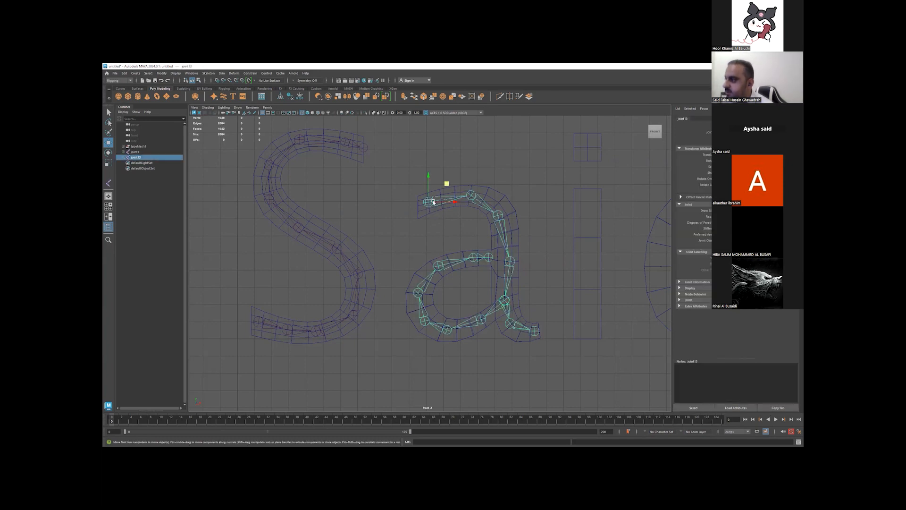
click(505, 301)
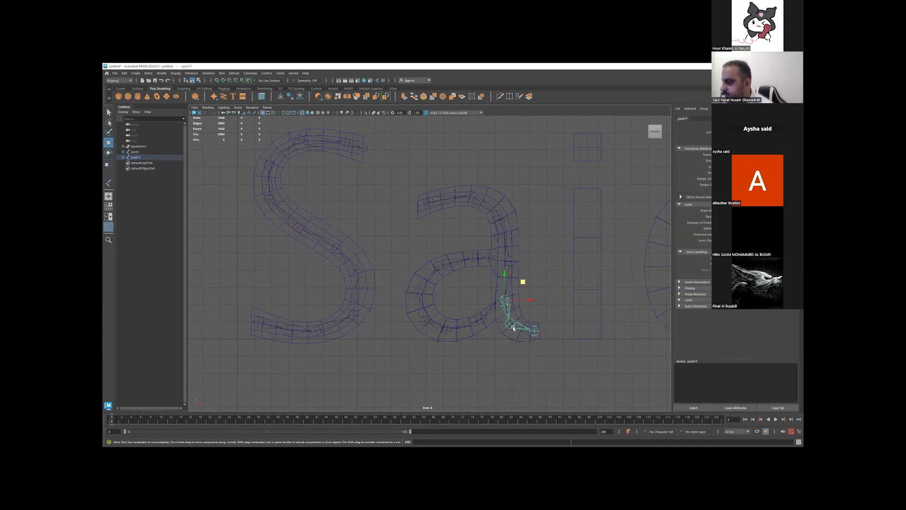
click(511, 260)
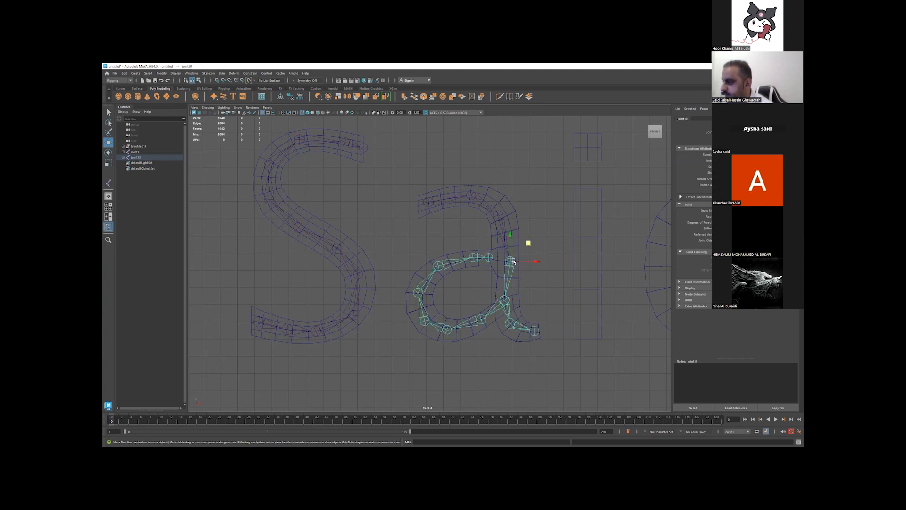
- Select the bowl branch's root joint together with the overlapping lower-stem joint, and review the skeleton's joint commands
click(206, 74)
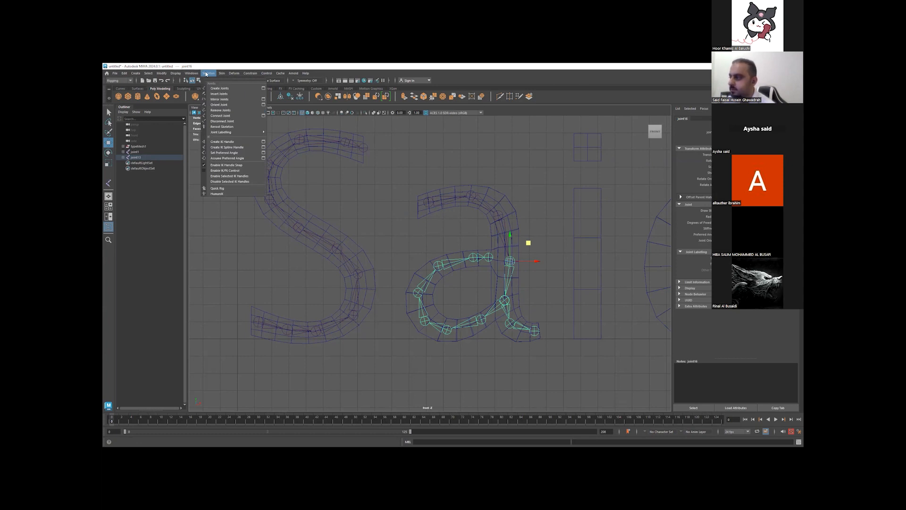
click(493, 274)
click(503, 301)
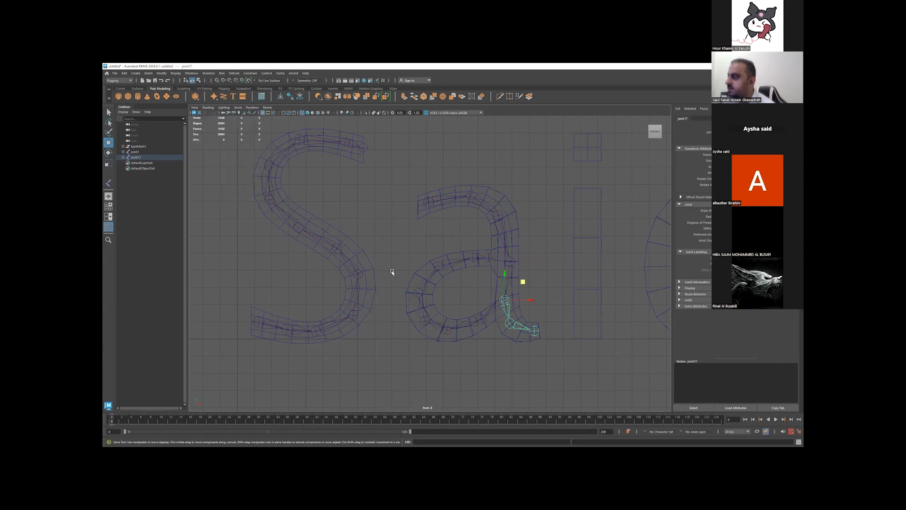
click(493, 309)
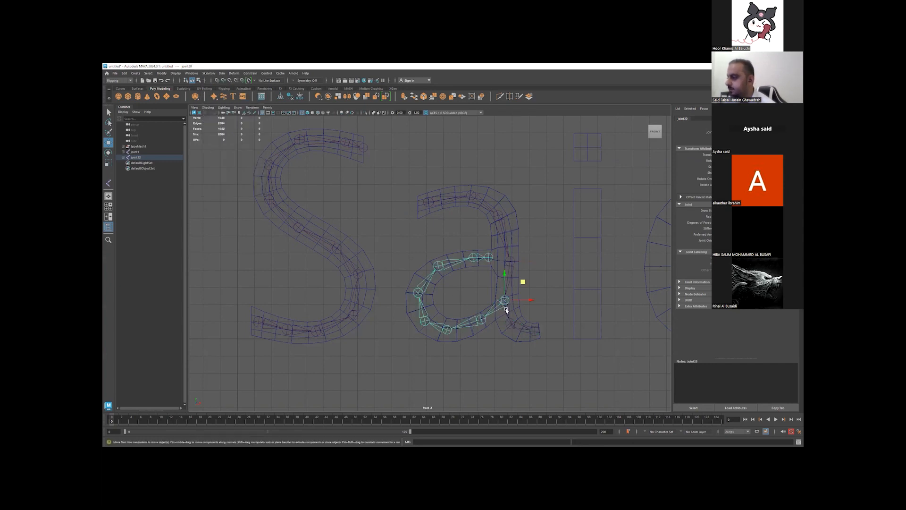
click(505, 309)
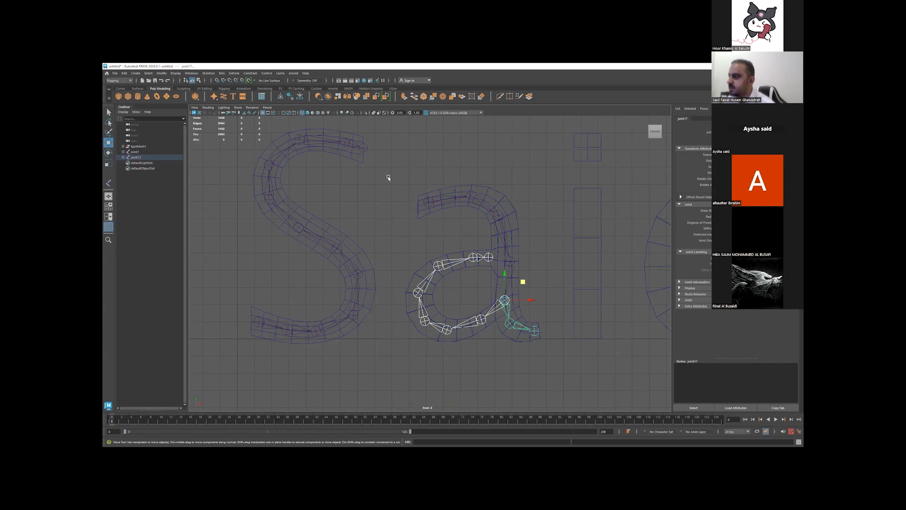
click(208, 73)
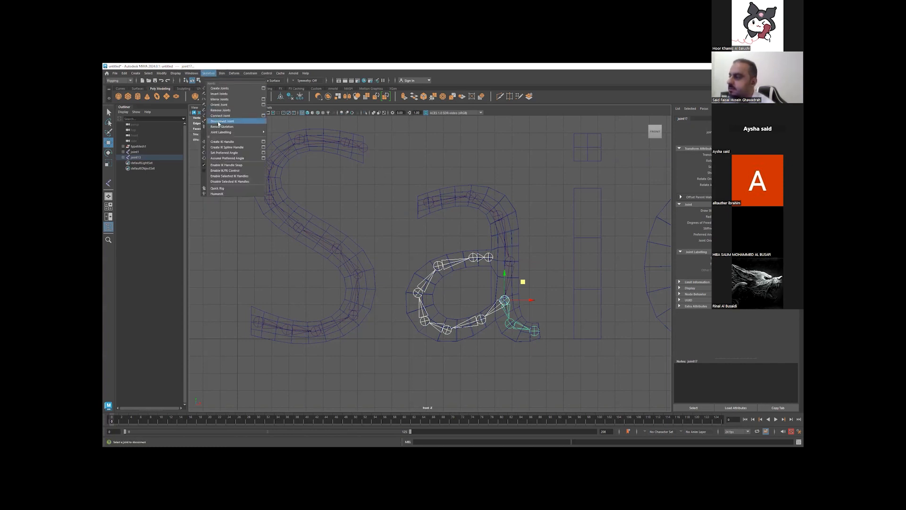
- Test-move the letter a's foot branch and its mid-stem joint to see which branches follow, and undo the moves
click(511, 258)
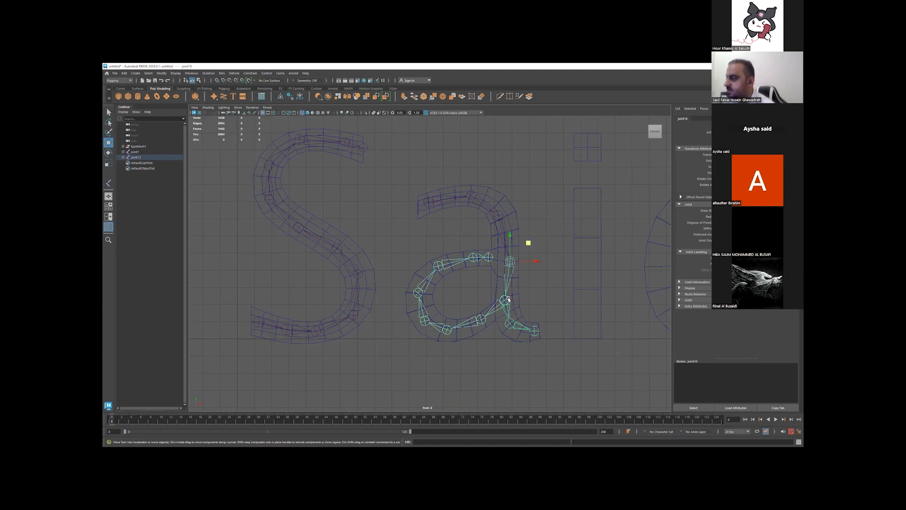
click(510, 309)
click(574, 294)
click(490, 312)
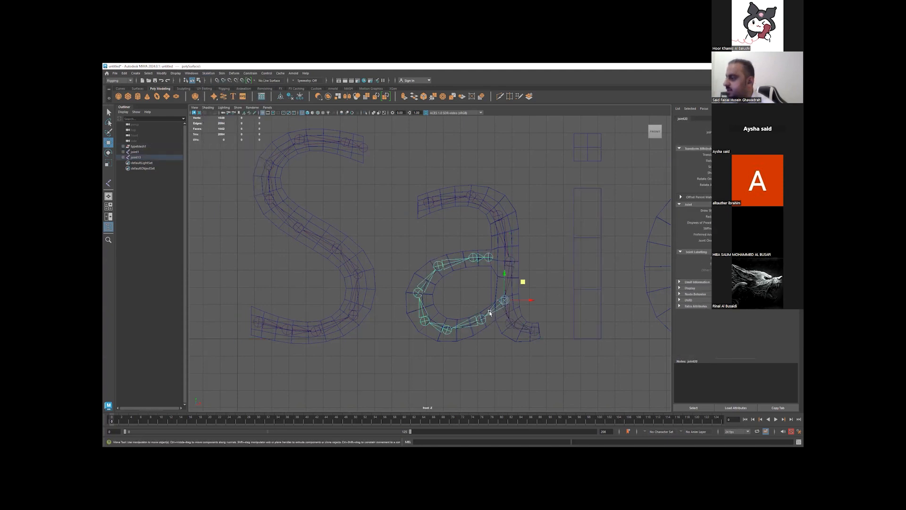
click(513, 259)
click(508, 315)
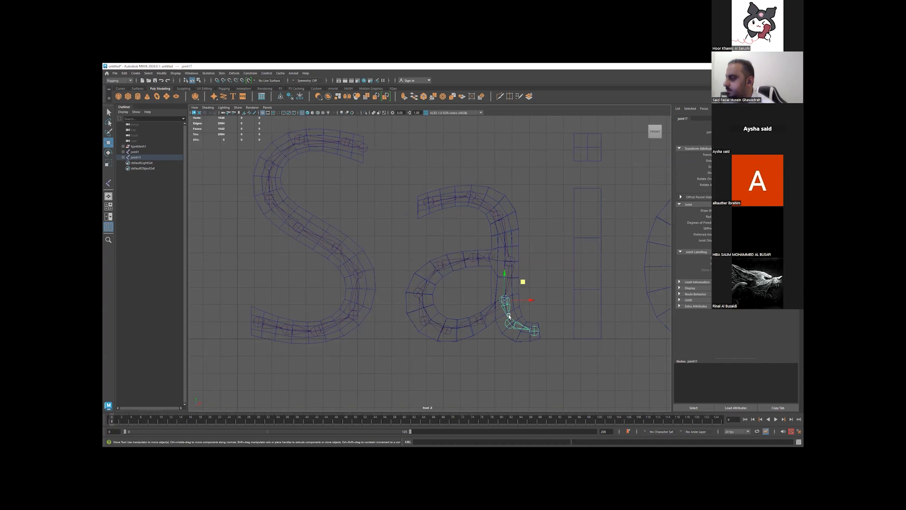
drag(522, 282, 537, 285)
key(Up)
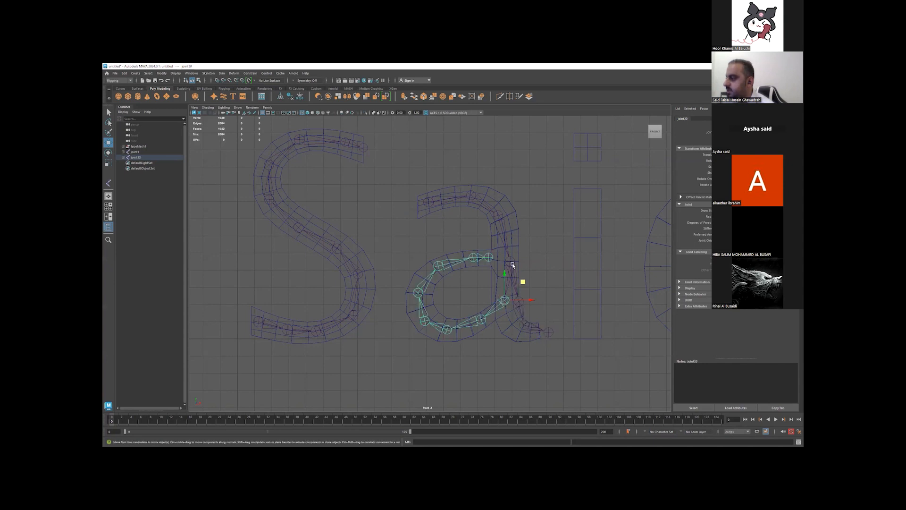
drag(528, 244, 522, 243)
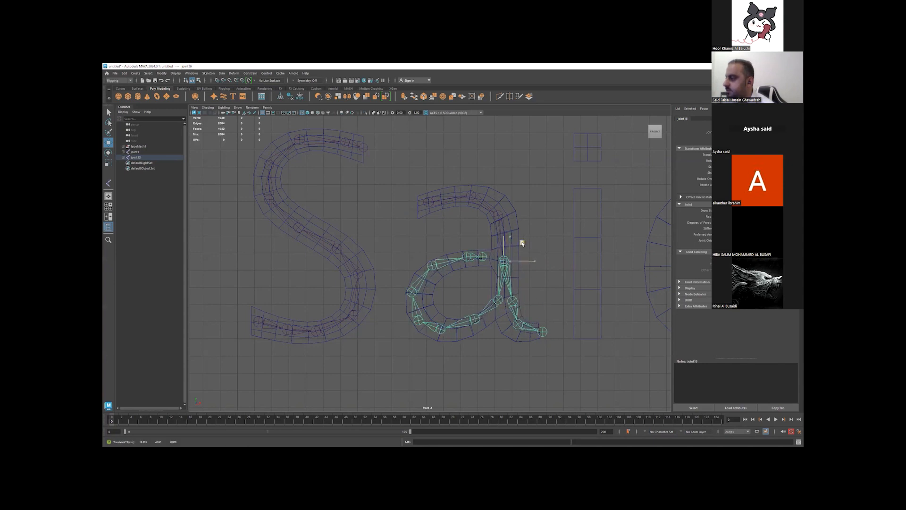
key(ctrl+z)
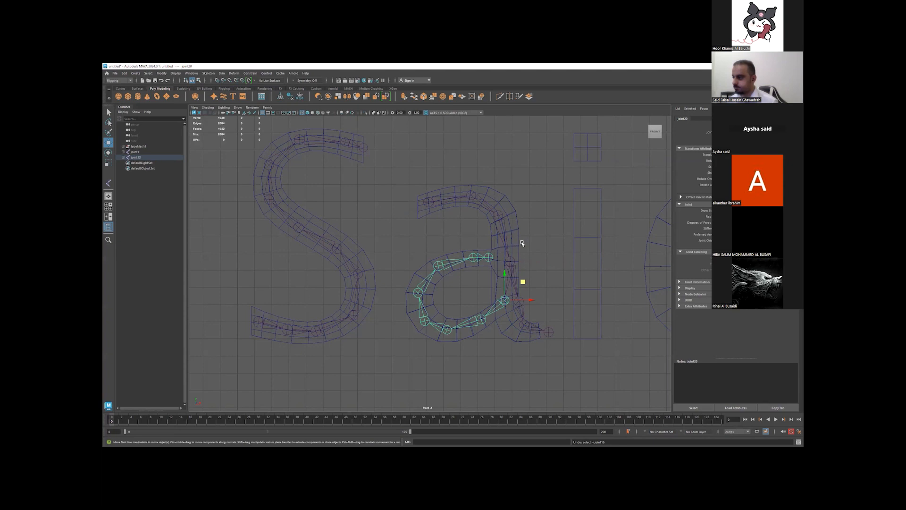
key(ctrl+z)
key(ctrl+z)
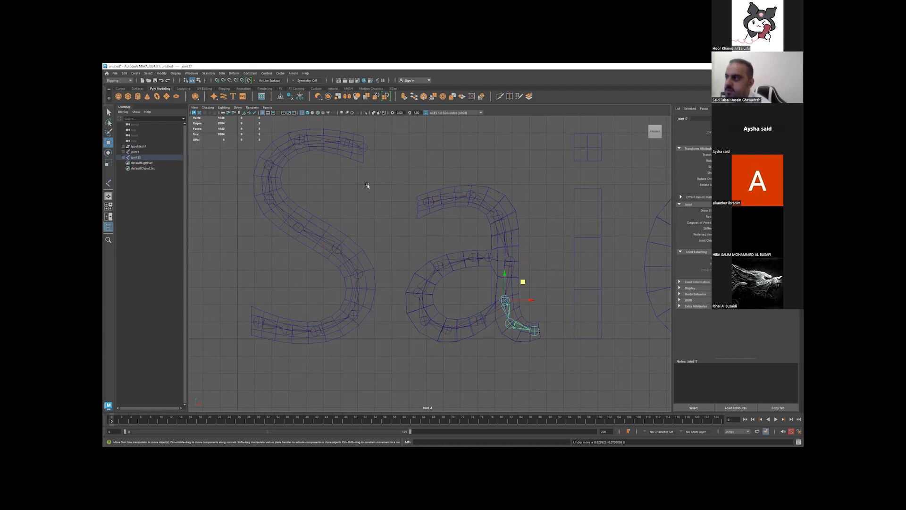
- Select the root of the letter S's joint chain and move the chain in depth into the S mesh in perspective
click(362, 147)
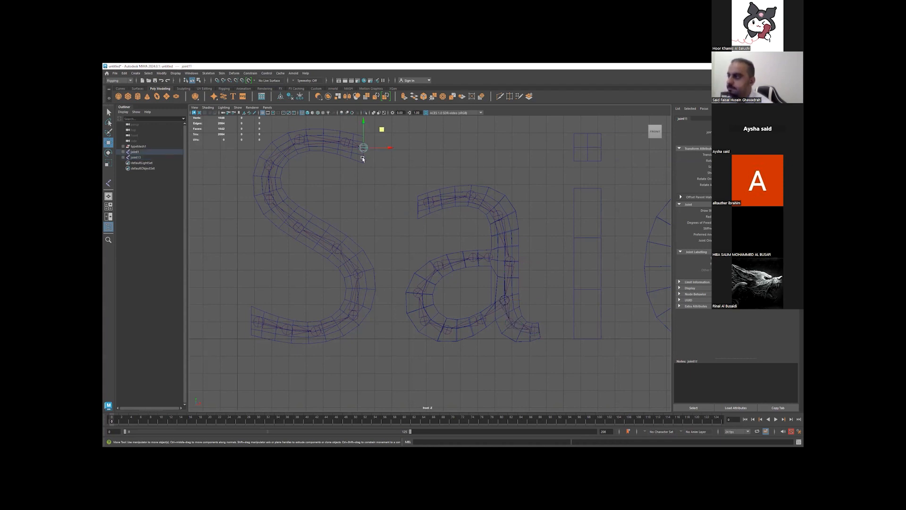
click(255, 321)
click(259, 323)
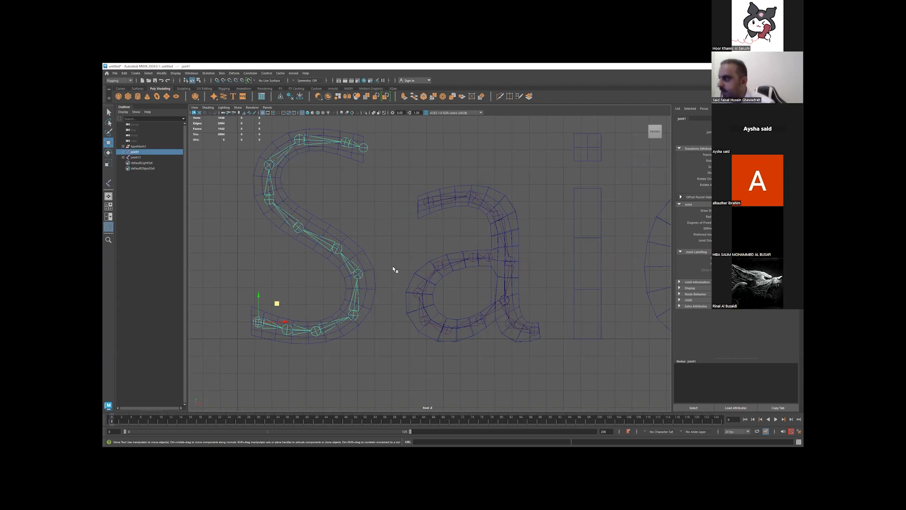
key(space)
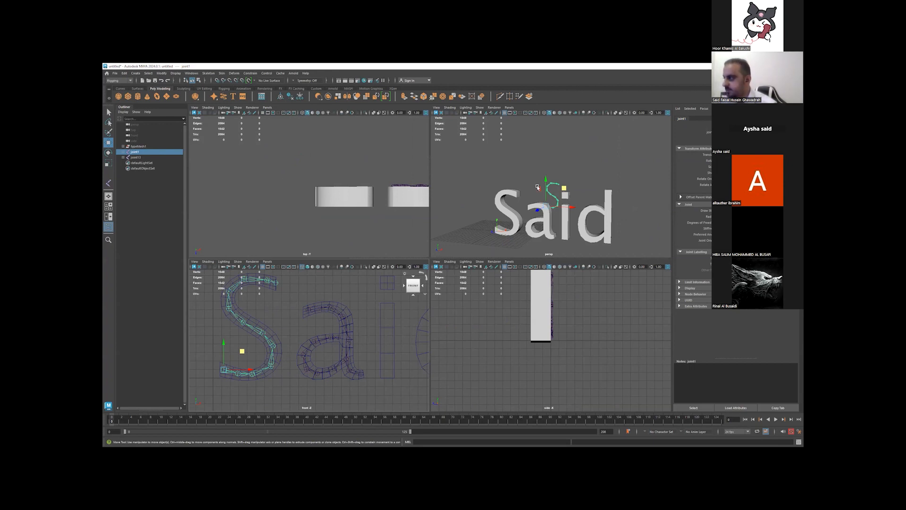
key(space)
alt+drag(533, 298, 428, 313)
alt+drag(533, 285, 487, 299)
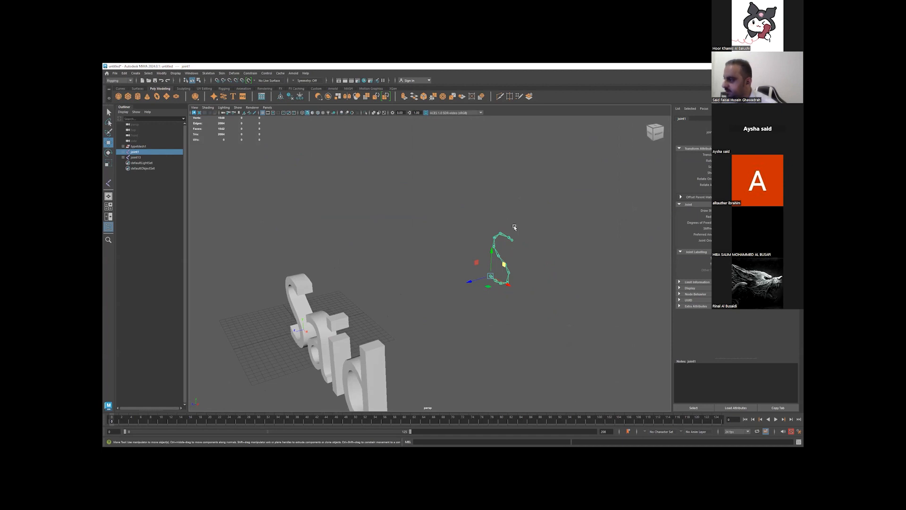
click(303, 114)
mouse_move(375, 261)
alt+mouse_down()
mouse_move(361, 272)
mouse_move(431, 271)
alt+mouse_up()
drag(499, 261, 289, 293)
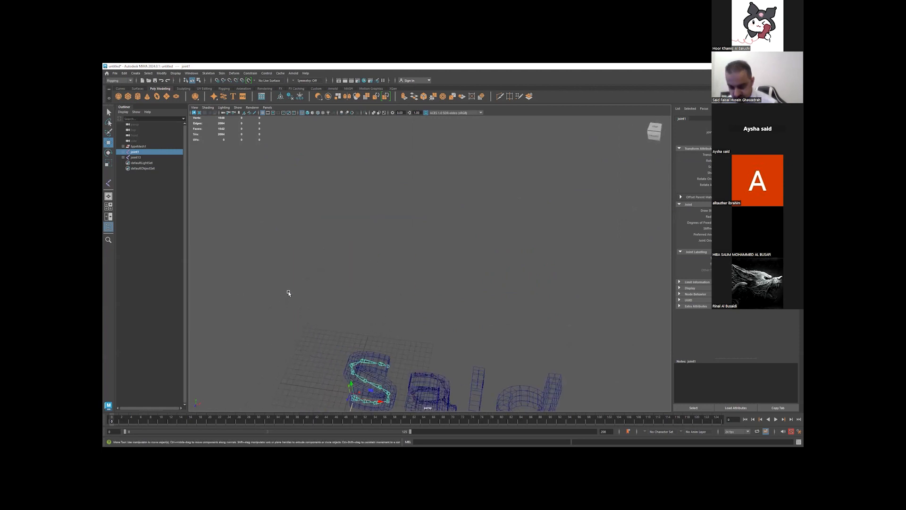
- Move the letter a's joint chain in depth into the a mesh, and check its placement in wireframe and shaded display
alt+middle_drag(283, 395, 338, 299)
mouse_move(396, 302)
alt+mouse_down()
mouse_move(451, 298)
mouse_move(423, 290)
mouse_move(448, 273)
mouse_move(377, 329)
alt+mouse_up()
click(304, 112)
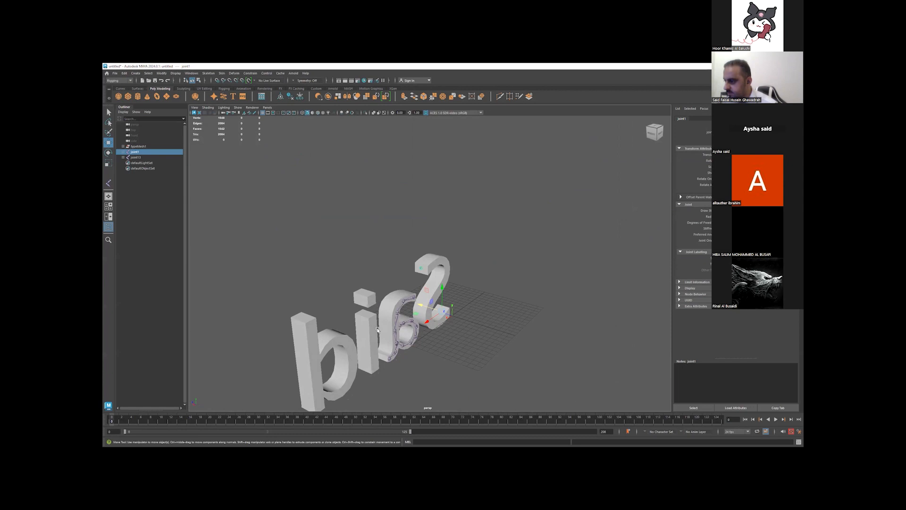
click(414, 297)
alt+drag(415, 297, 397, 296)
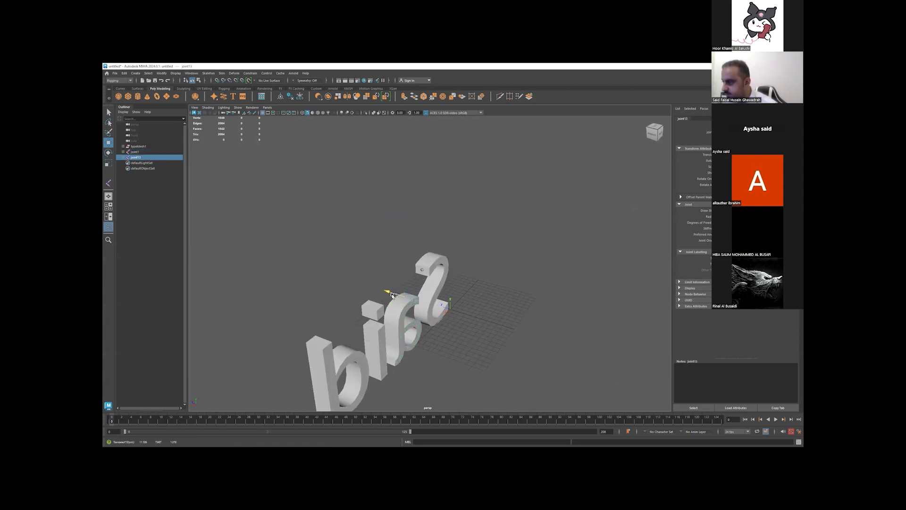
alt+drag(384, 300, 402, 314)
alt+drag(329, 301, 363, 289)
alt+middle_drag(370, 177, 287, 149)
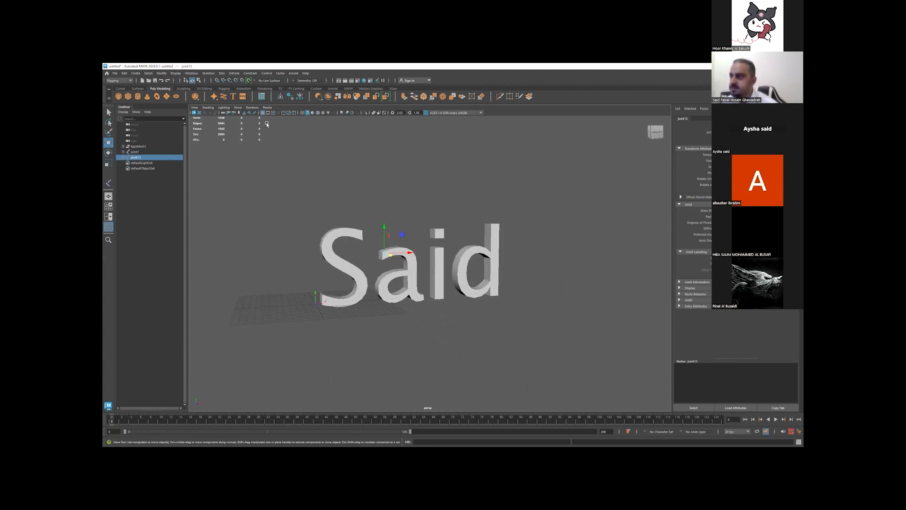
click(302, 112)
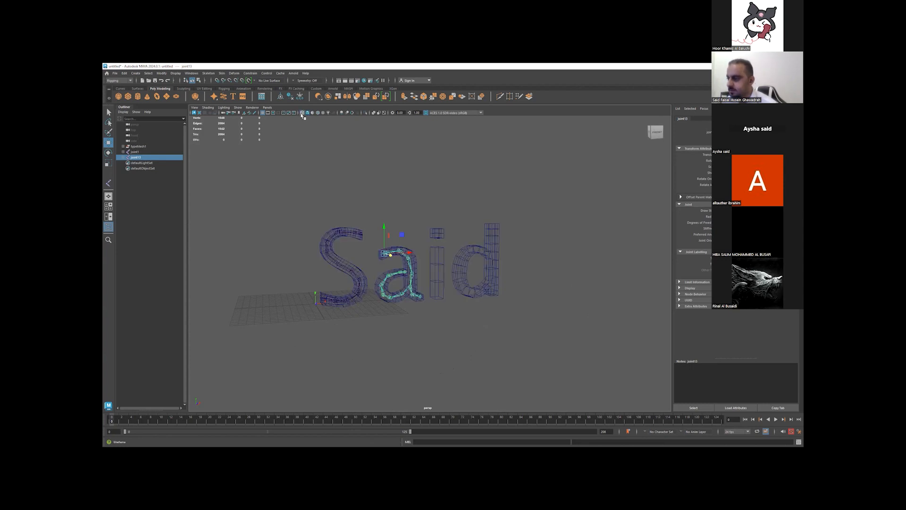
click(307, 113)
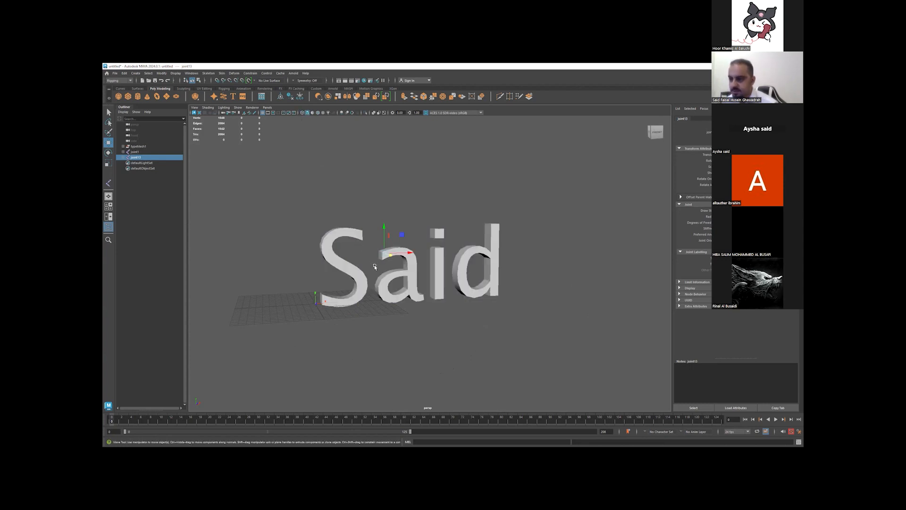
key(space)
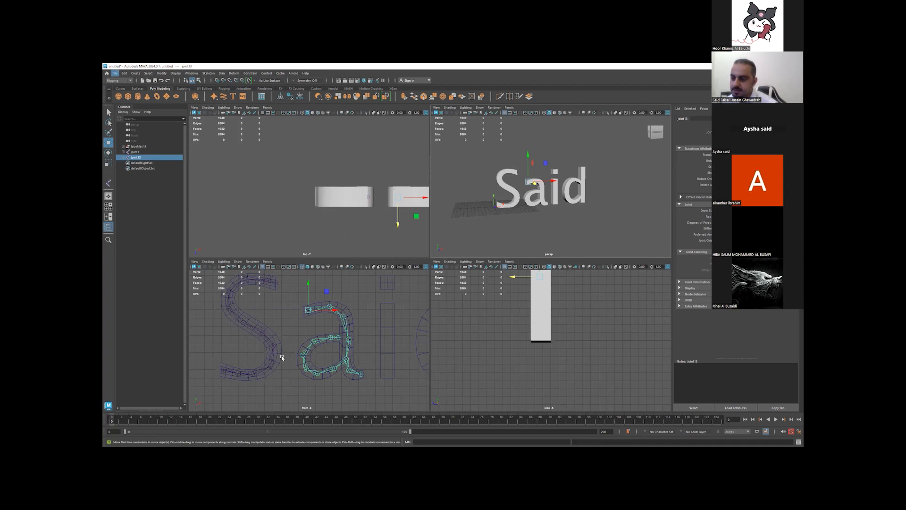
- Select the root joint of the letter S's chain in the front view and try changing its joint radius
click(315, 310)
key(space)
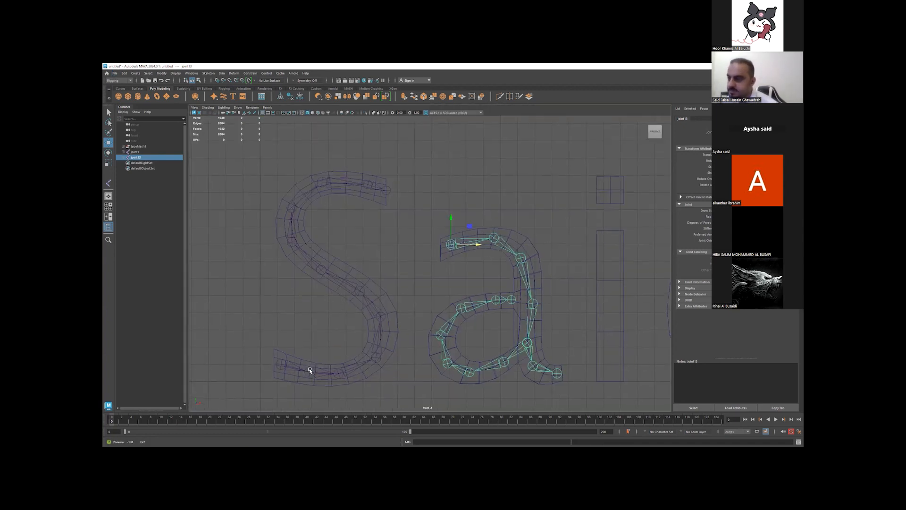
click(285, 374)
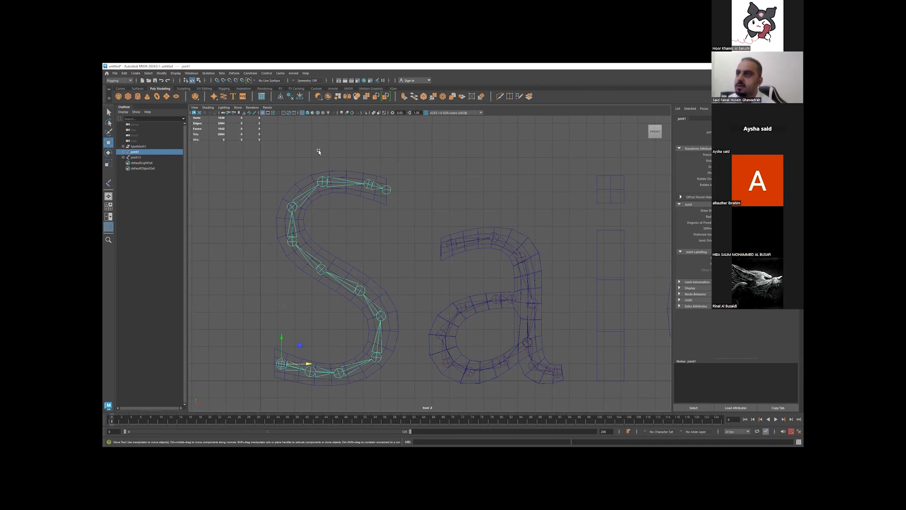
key(ctrl+a)
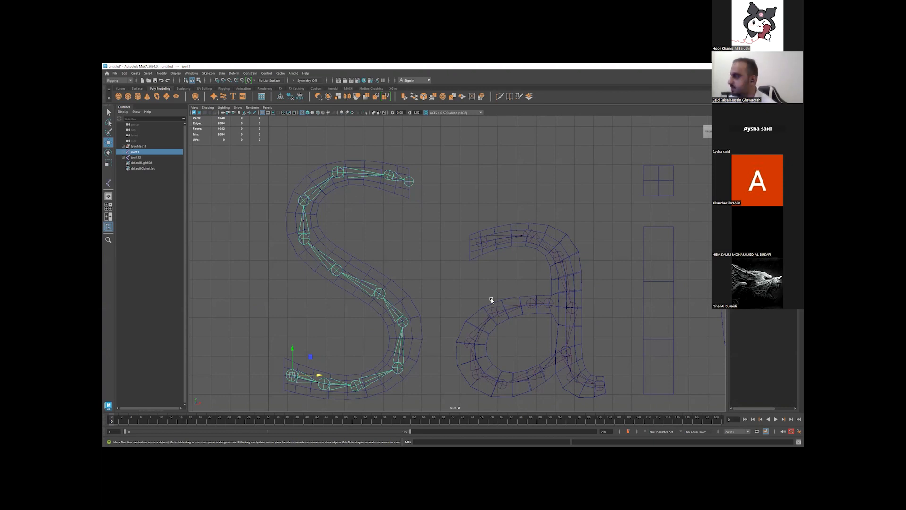
click(774, 125)
mouse_move(596, 174)
middle_down()
mouse_move(584, 174)
mouse_move(594, 178)
middle_up()
key(ctrl+z)
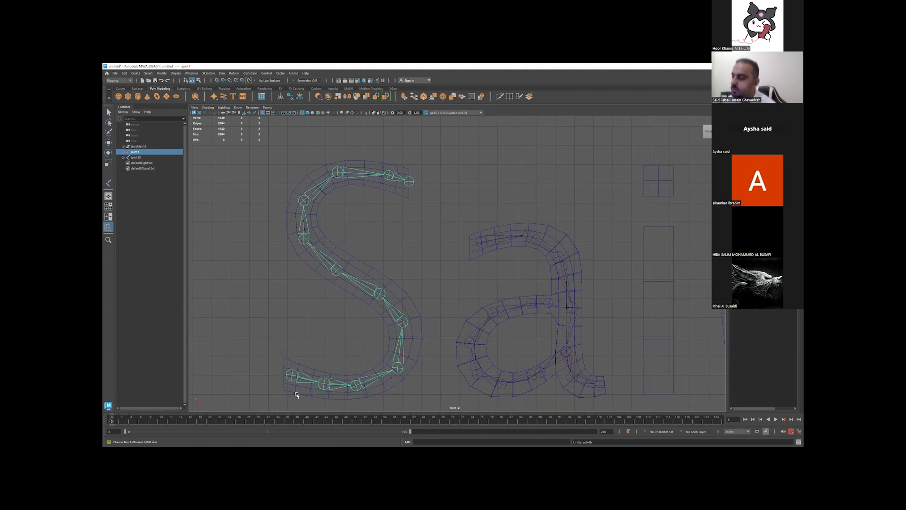
- Select the entire joint hierarchy of the letter S, try enlarging all its joint radii, and undo the change
click(148, 73)
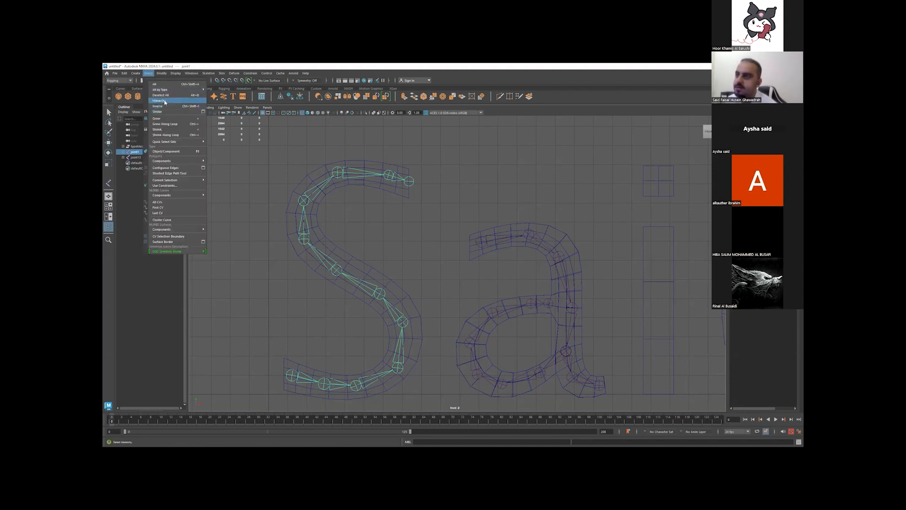
click(164, 101)
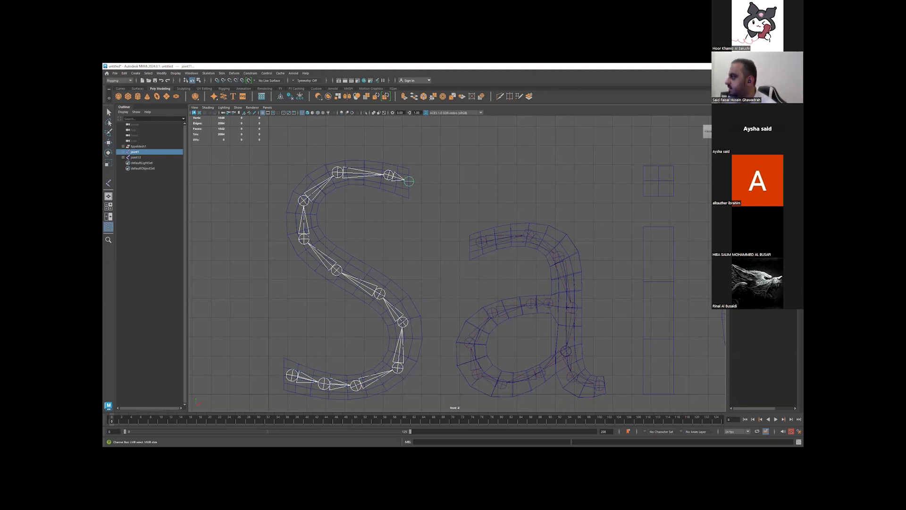
middle_drag(579, 172, 581, 170)
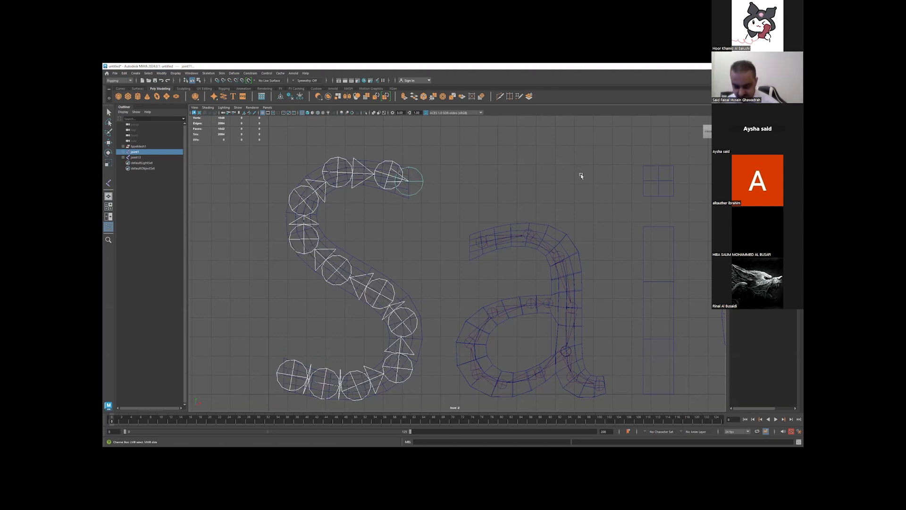
key(ctrl+z)
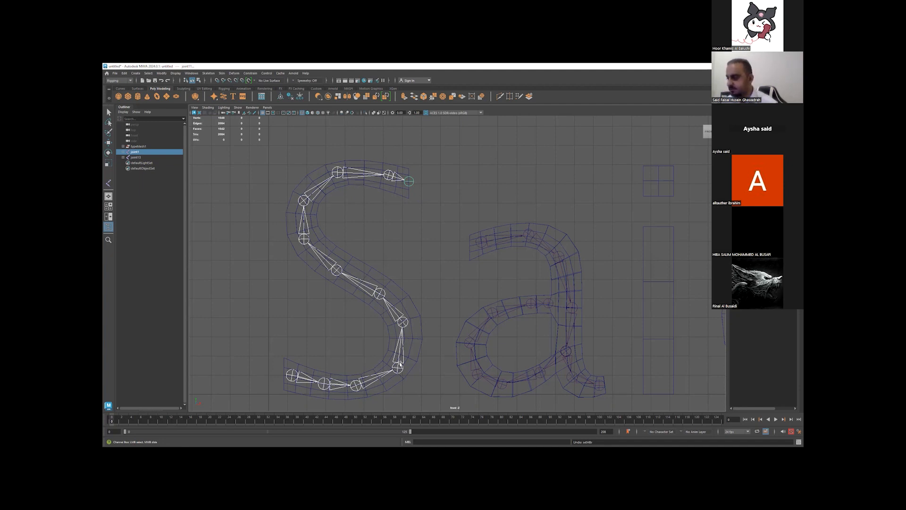
- Try binding the letter S mesh to its joint chain, selecting the root joint and the mesh for Bind Skin
click(294, 376)
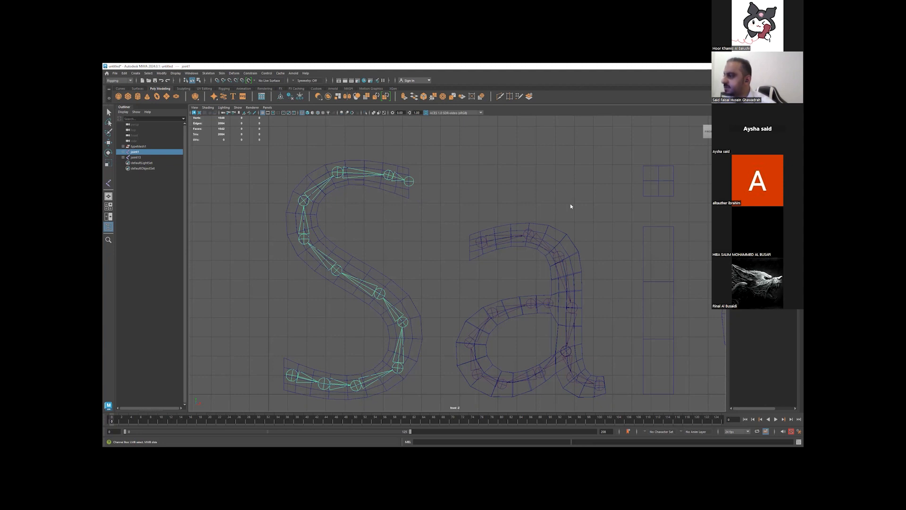
key(space)
key(space)
alt+drag(502, 283, 554, 268)
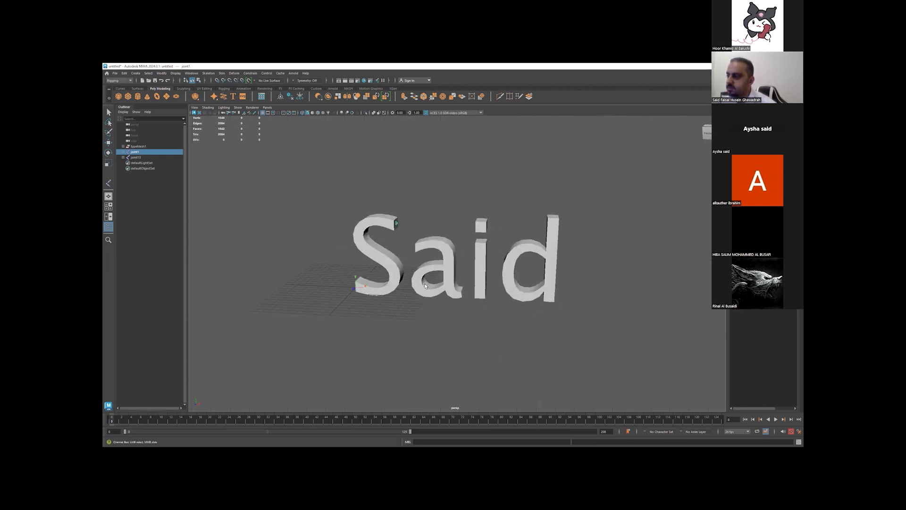
key(space)
key(space)
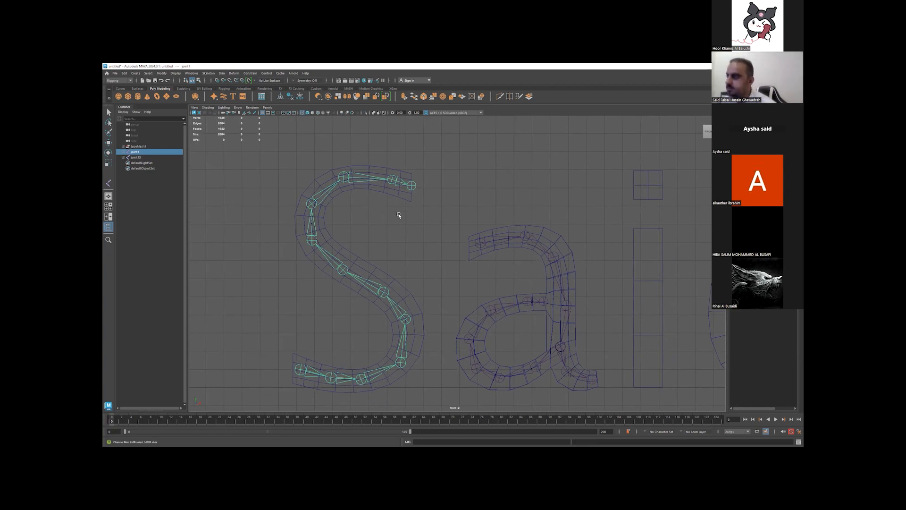
shift+click(409, 197)
key(w)
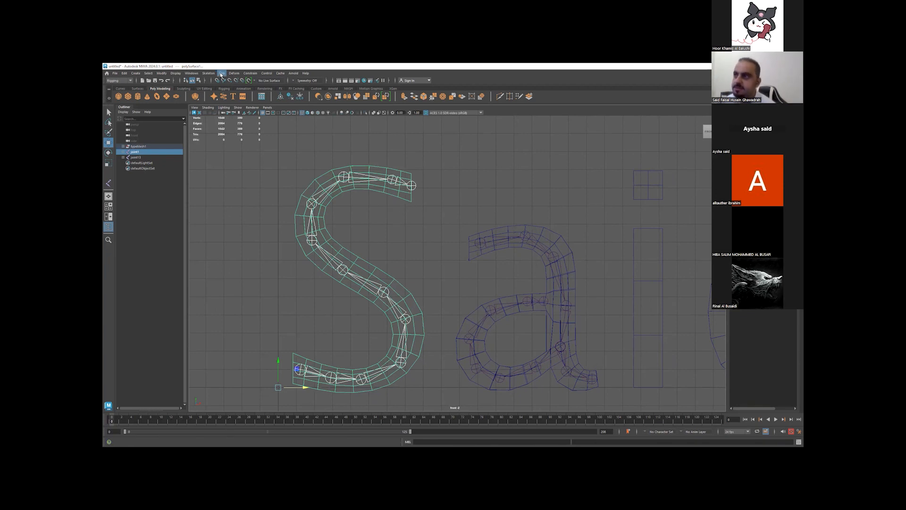
click(220, 73)
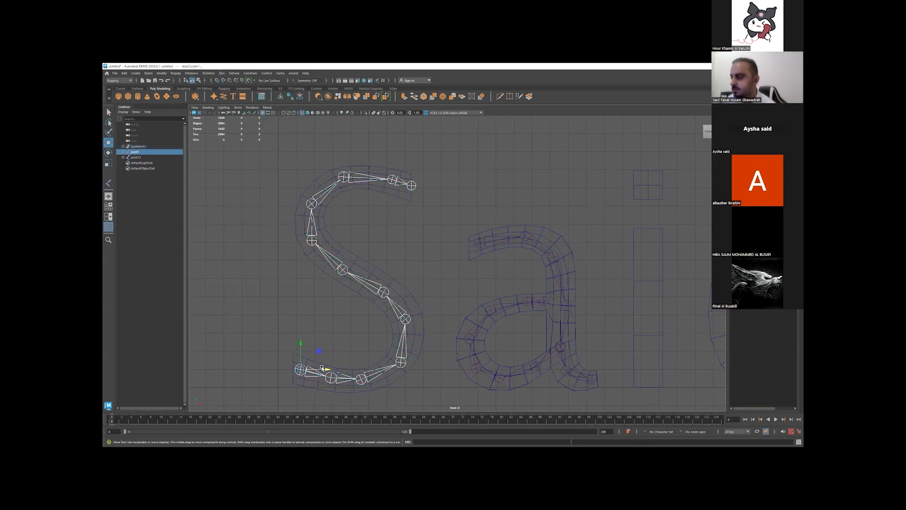
click(327, 294)
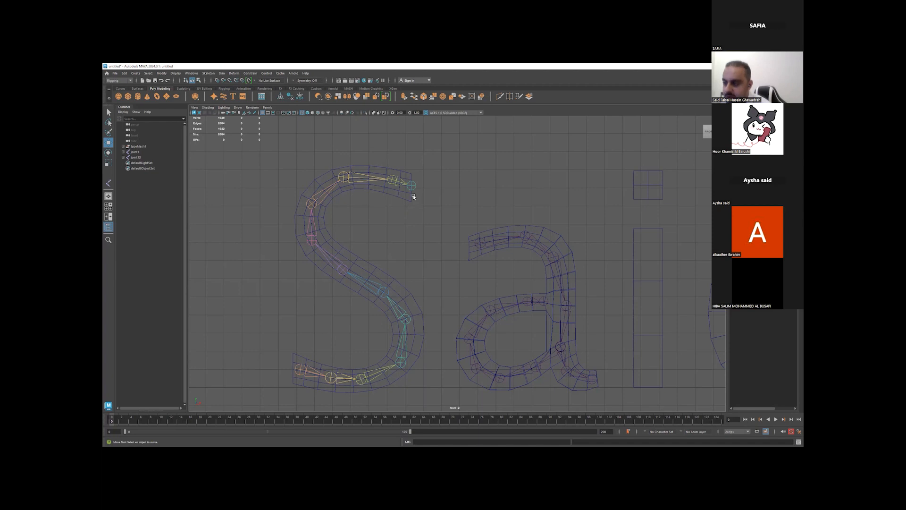
- Undo the skin bind and the joint-and-mesh selection of the letter S
key(ctrl+z)
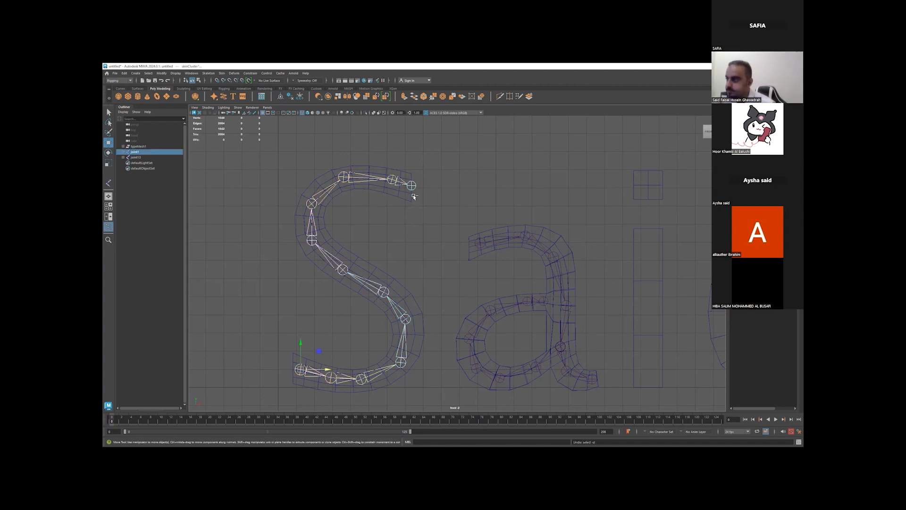
shift+click(413, 196)
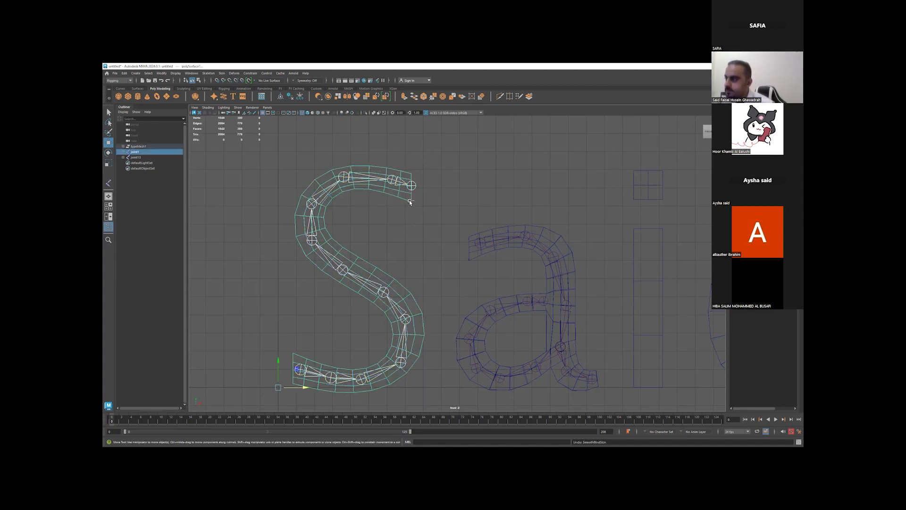
key(ctrl+z)
- Select the S chain's root joint together with the S mesh, and apply Bind Skin with the default settings
click(278, 336)
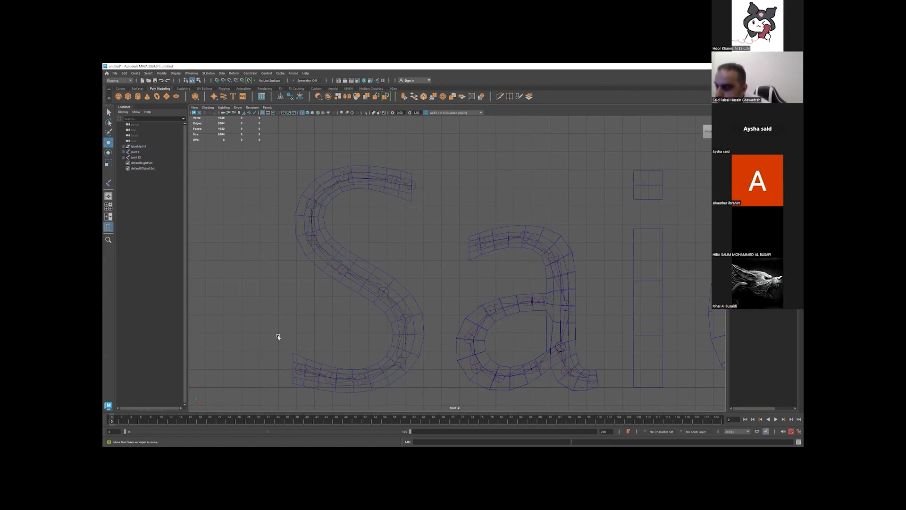
click(298, 369)
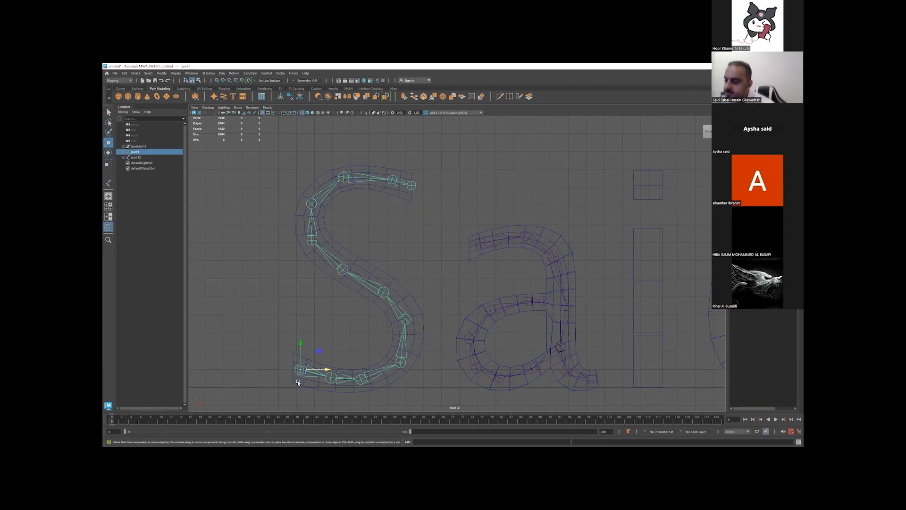
click(264, 348)
click(300, 369)
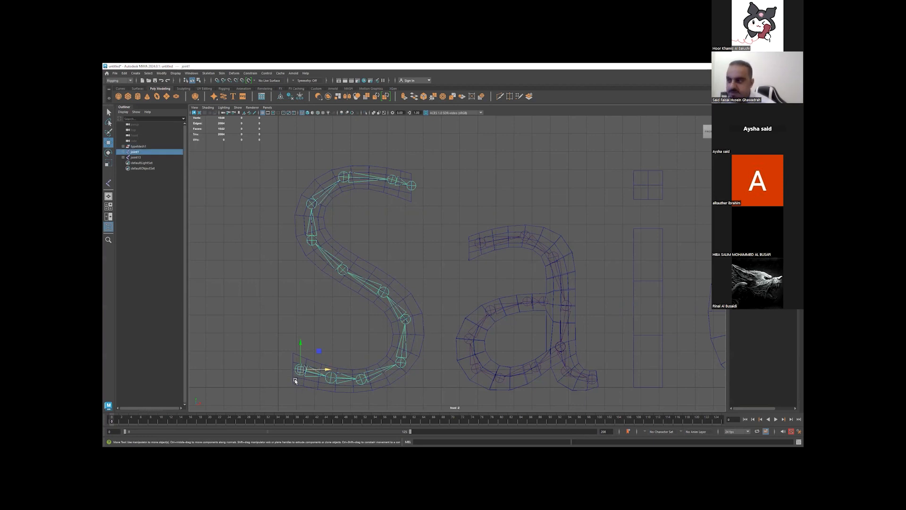
shift+click(412, 294)
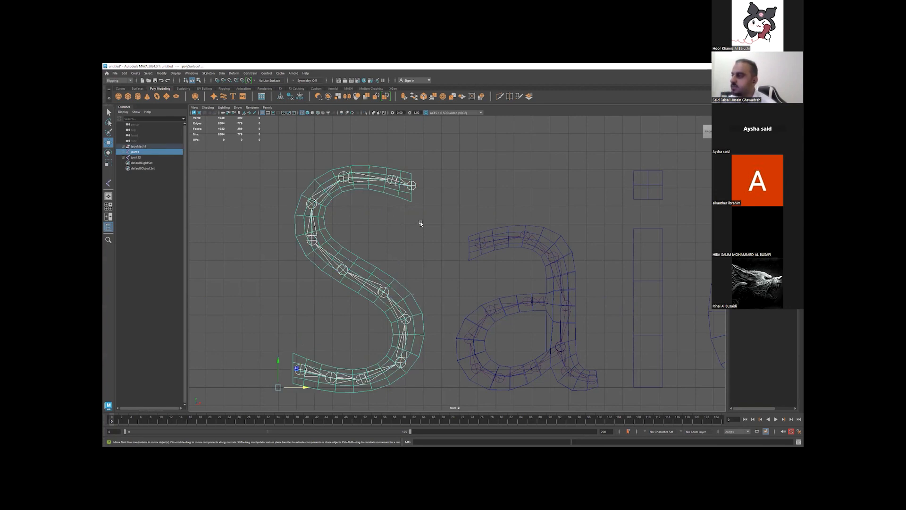
key(space)
alt+drag(538, 203, 574, 181)
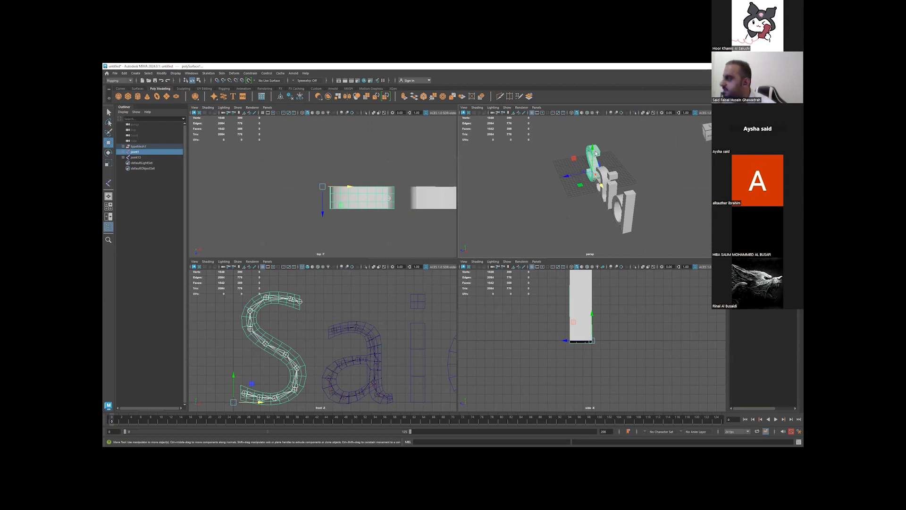
key(space)
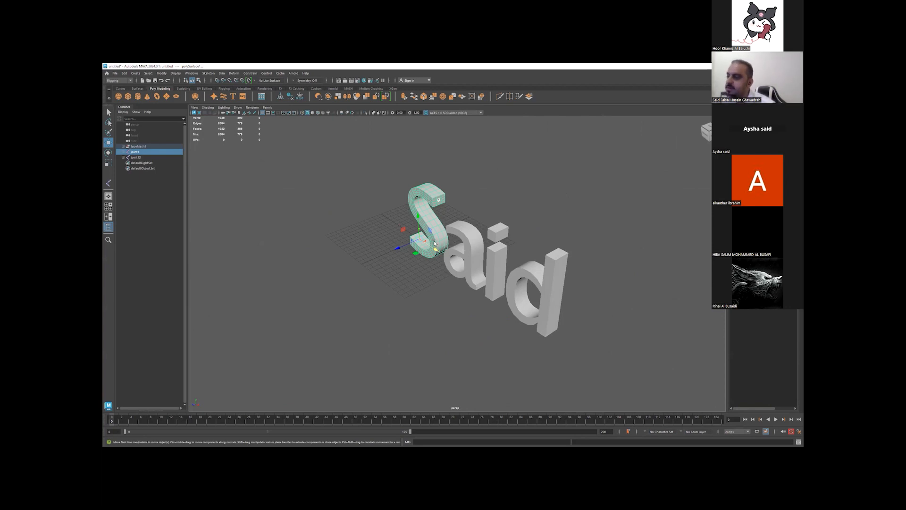
key(space)
key(space)
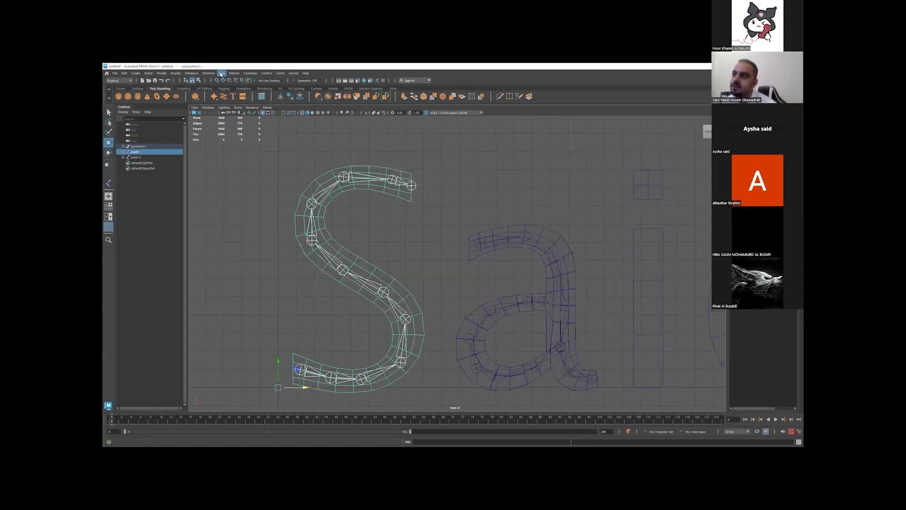
click(221, 74)
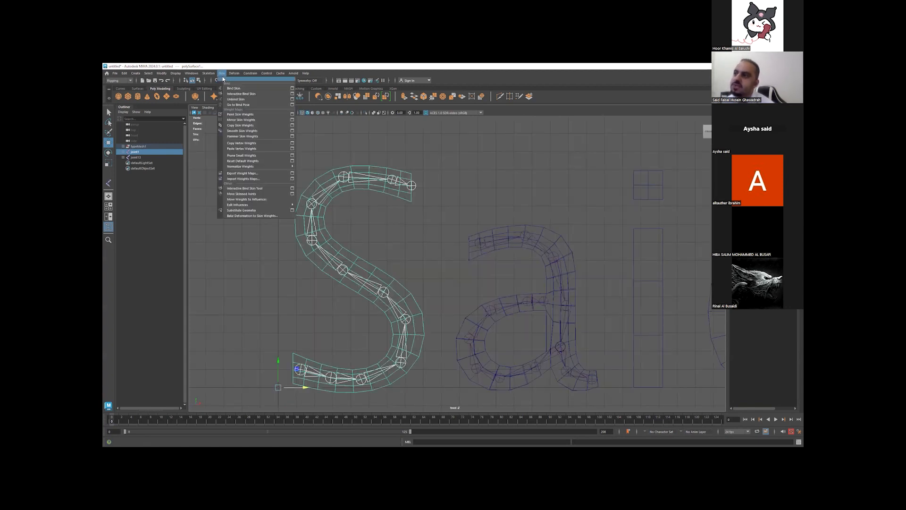
click(244, 89)
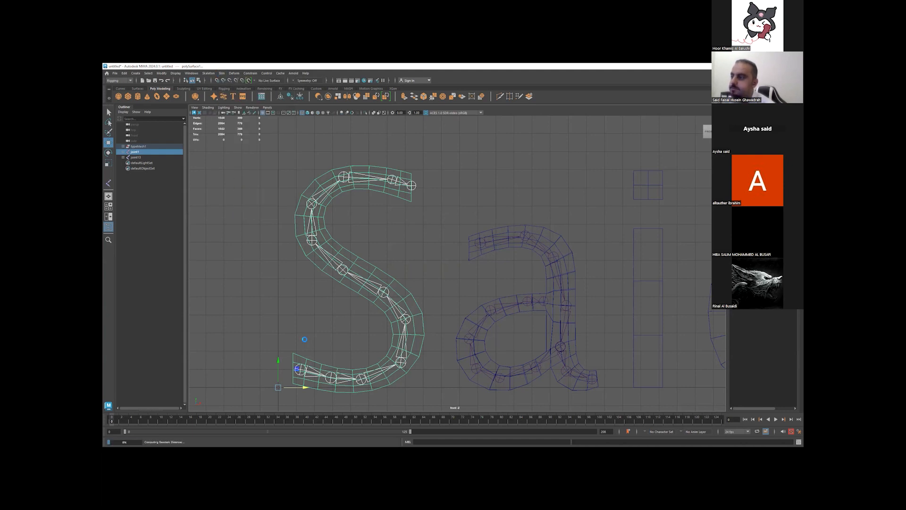
click(328, 335)
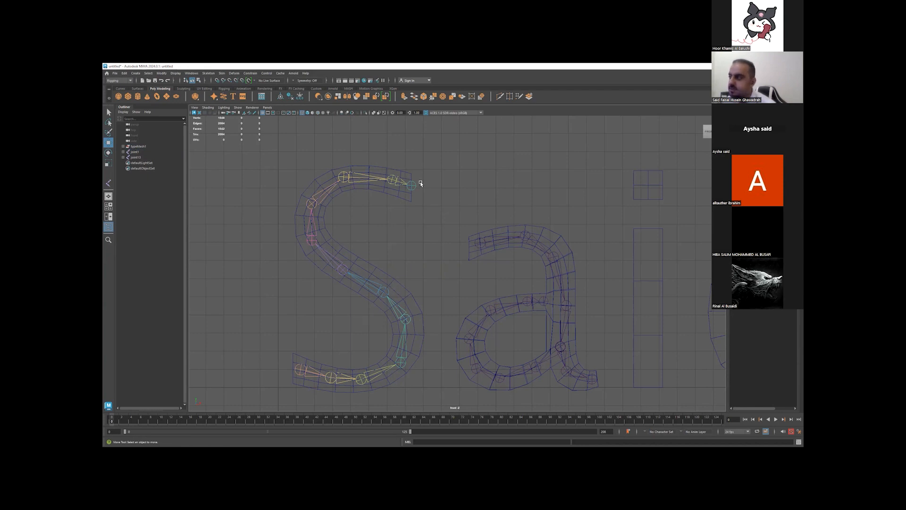
- Test-move the letter S's upper end joint and the joint before it to check the skin deformation, undoing both moves
click(407, 188)
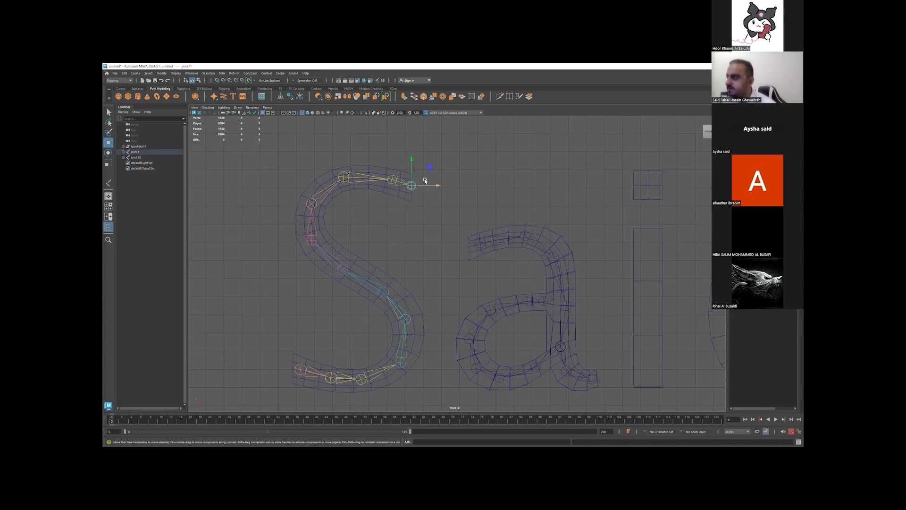
mouse_move(431, 170)
mouse_down()
mouse_move(438, 183)
mouse_move(416, 213)
mouse_move(364, 208)
mouse_move(400, 182)
mouse_move(443, 172)
mouse_up()
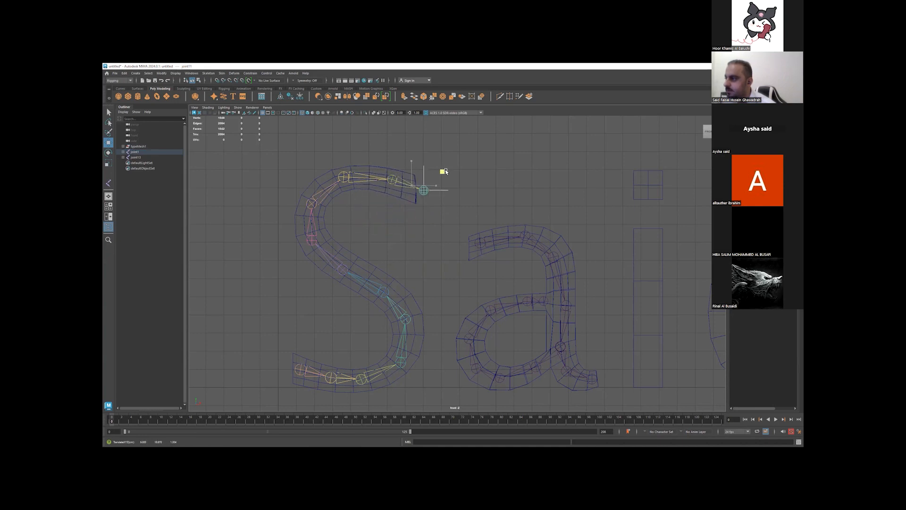
key(ctrl+z)
click(391, 179)
drag(409, 157, 404, 200)
key(ctrl+z)
- Select the parent joint on the S's upper curve, and test-rotate it to check how the mesh bends
key(Up)
key(e)
drag(367, 181, 363, 204)
mouse_move(389, 174)
mouse_down()
mouse_move(366, 139)
mouse_move(335, 139)
mouse_move(366, 141)
mouse_move(392, 160)
mouse_move(380, 186)
mouse_move(329, 201)
mouse_move(382, 185)
mouse_up()
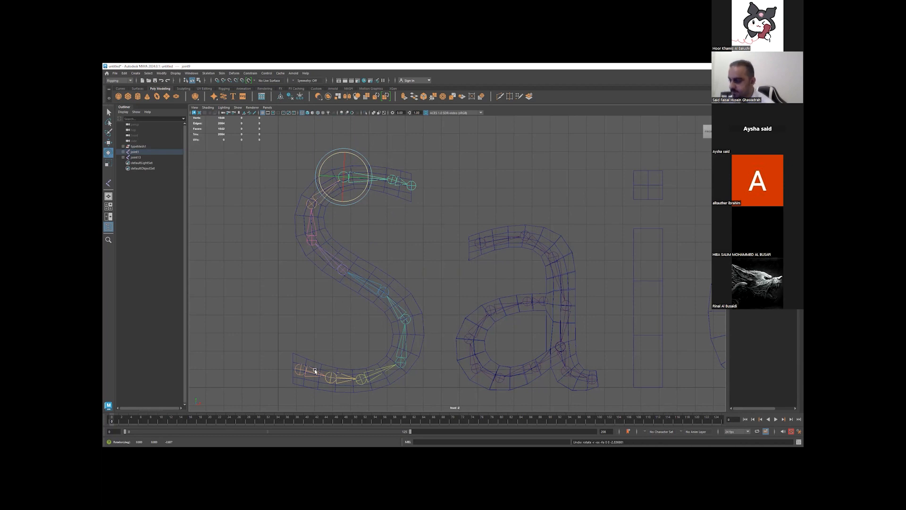
- Select the letter S's full joint hierarchy from its root, set a key at frame 0, and go to frame 5
click(301, 372)
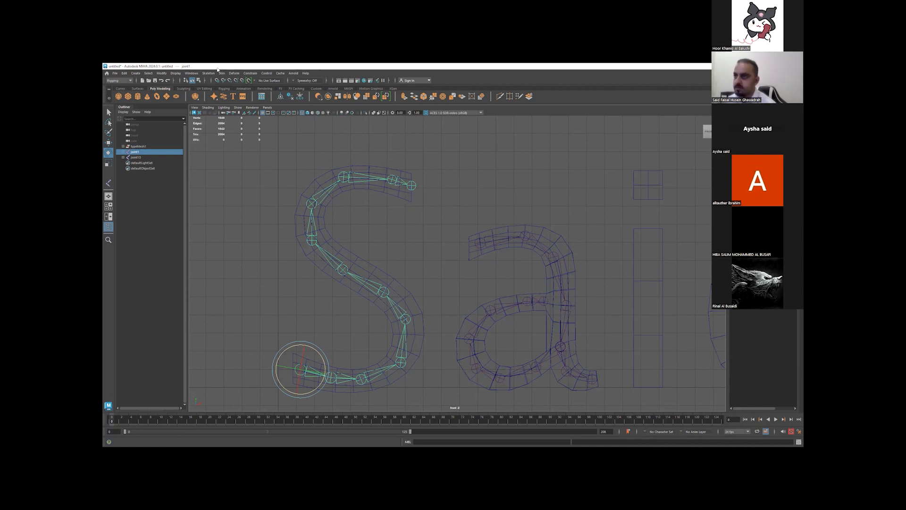
click(148, 73)
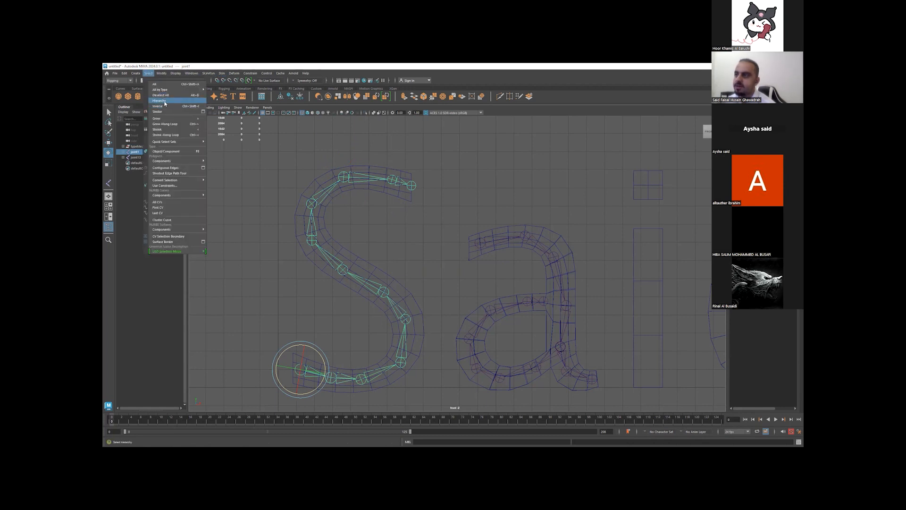
click(163, 101)
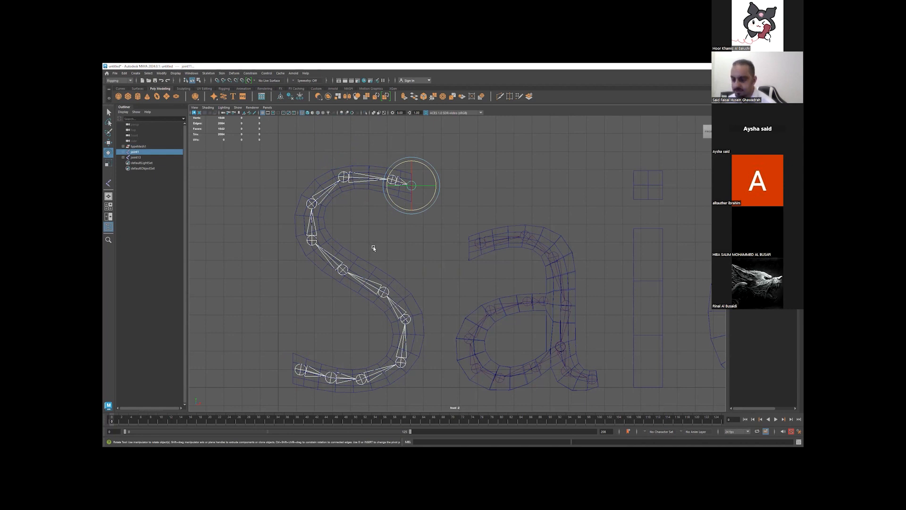
key(s)
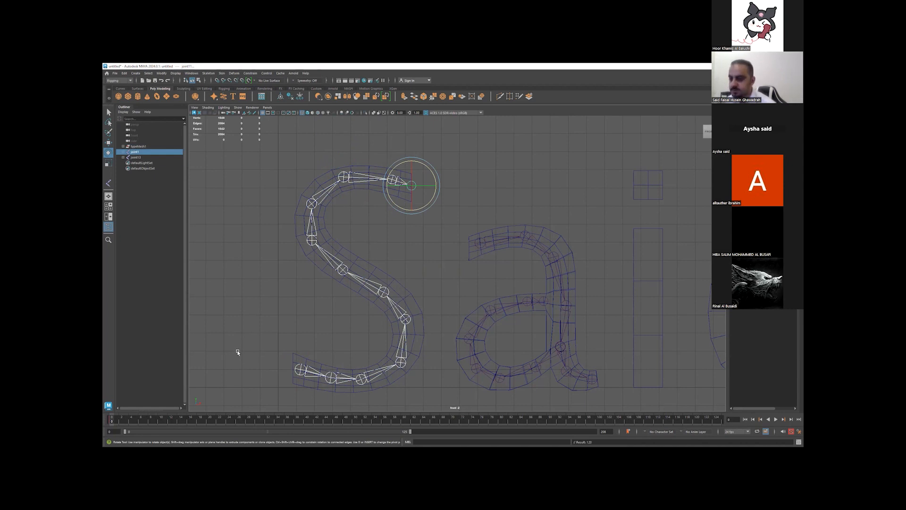
click(159, 423)
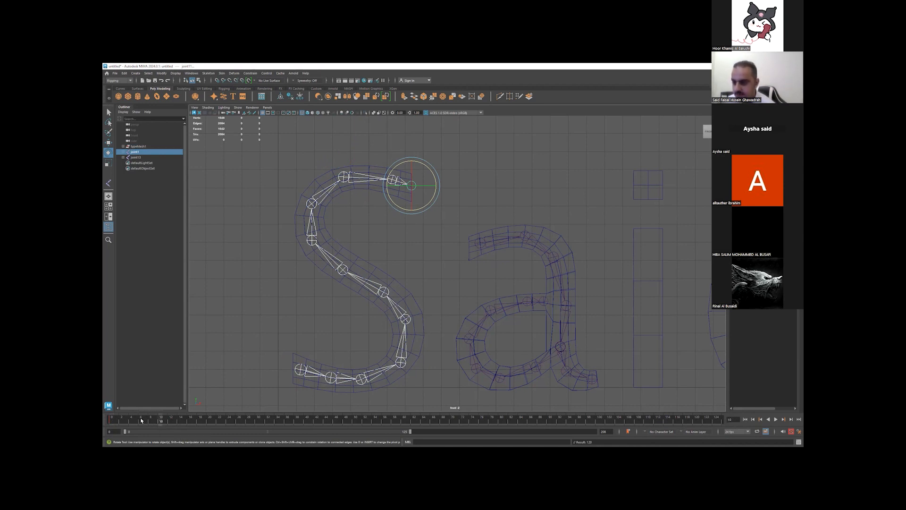
click(136, 421)
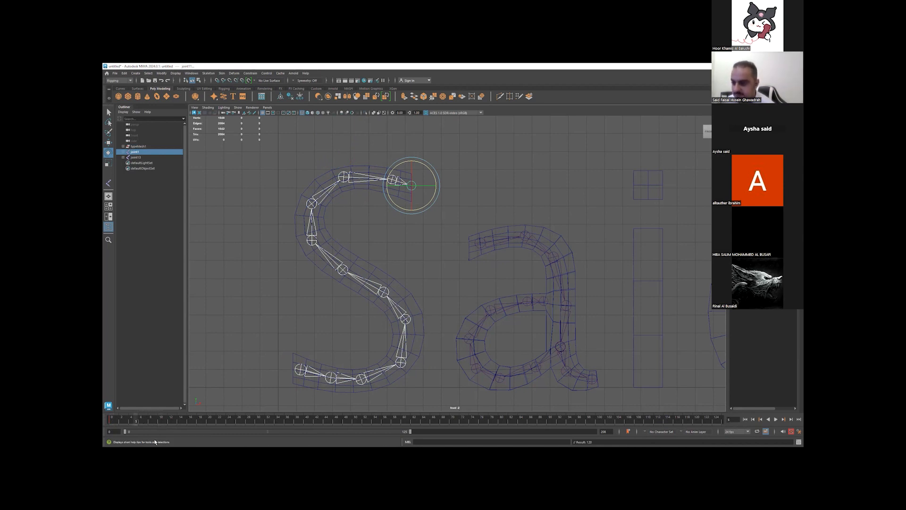
- Key the letter S's full joint hierarchy at frame 5, and scale all of its joints to 0 at frame 0
click(428, 204)
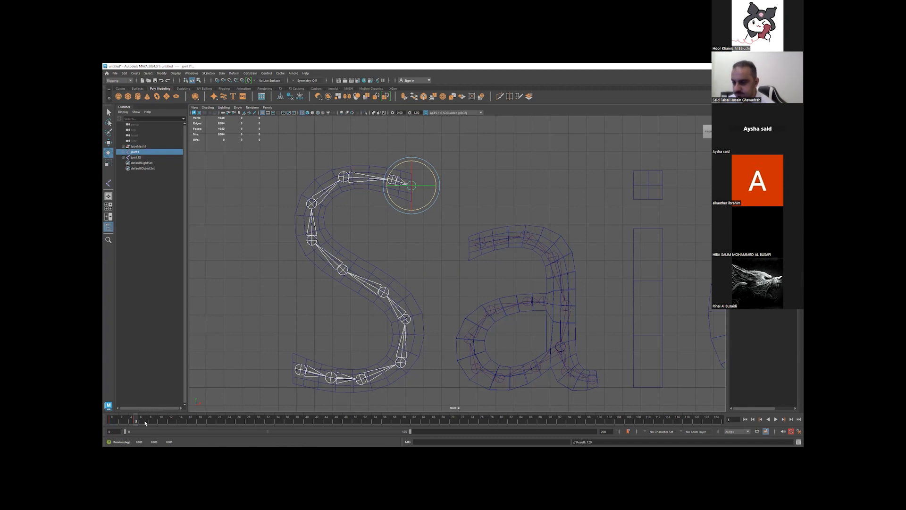
click(761, 420)
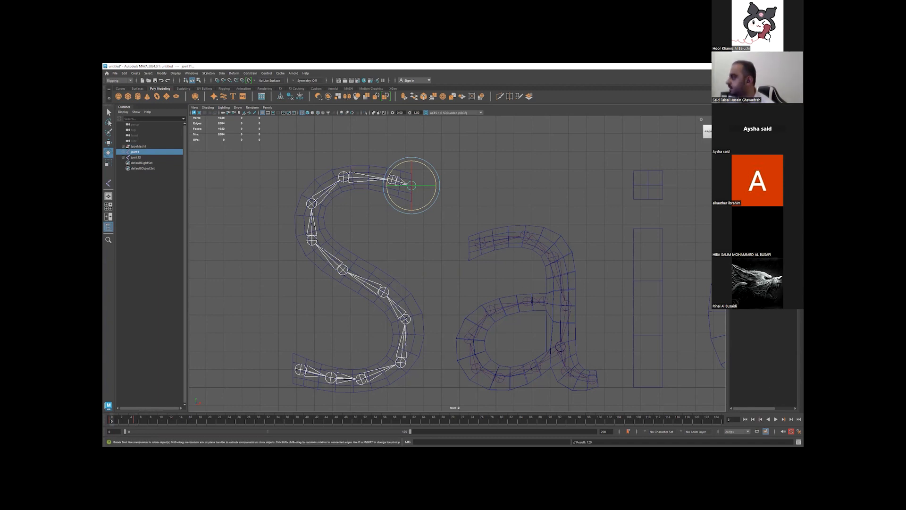
click(769, 139)
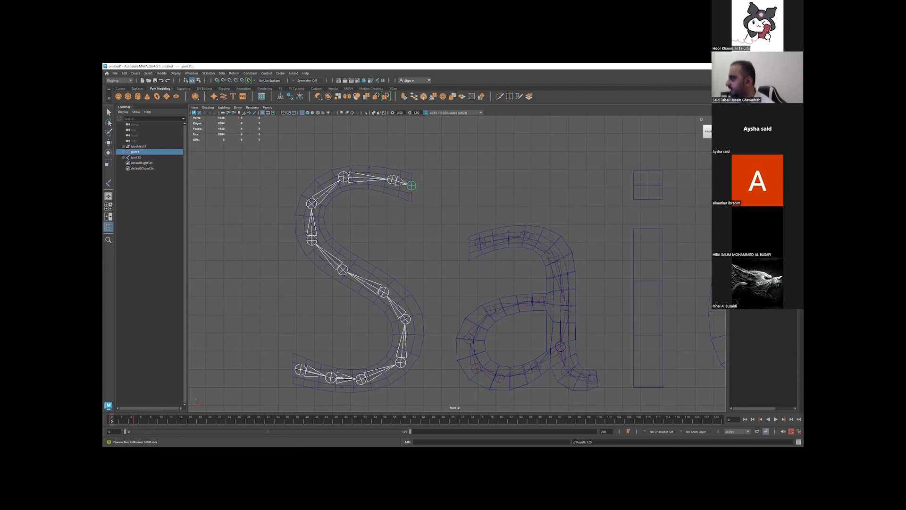
text(0)
key(Return)
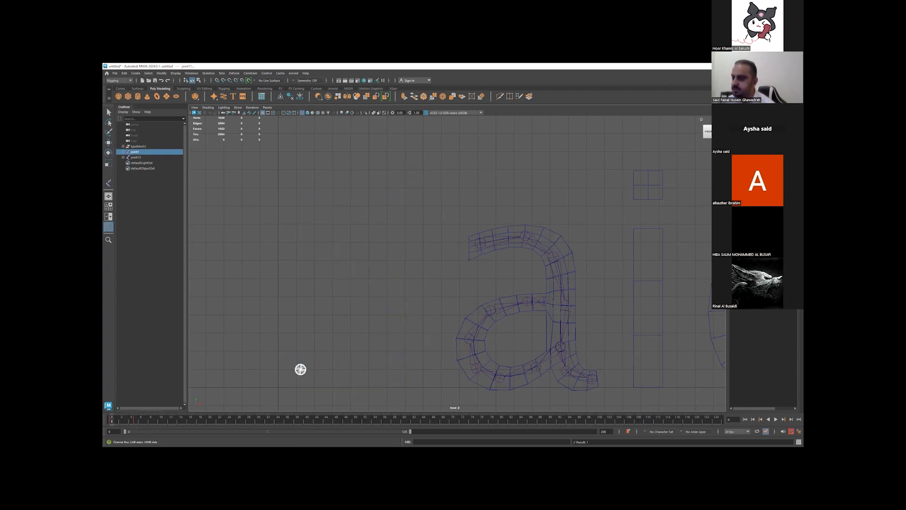
- At frame 5, select the S's upper end joint and shift its keys from frames 0–5 to about frames 60–65
drag(112, 422, 135, 422)
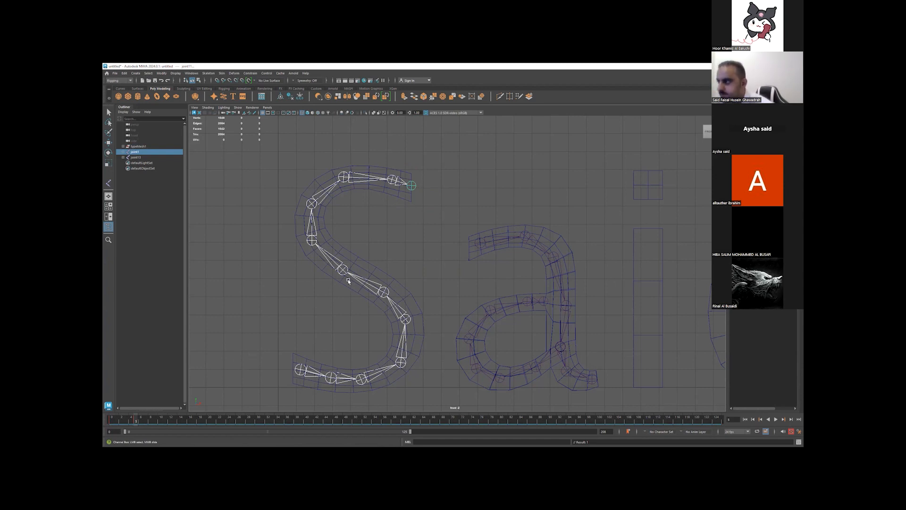
click(414, 184)
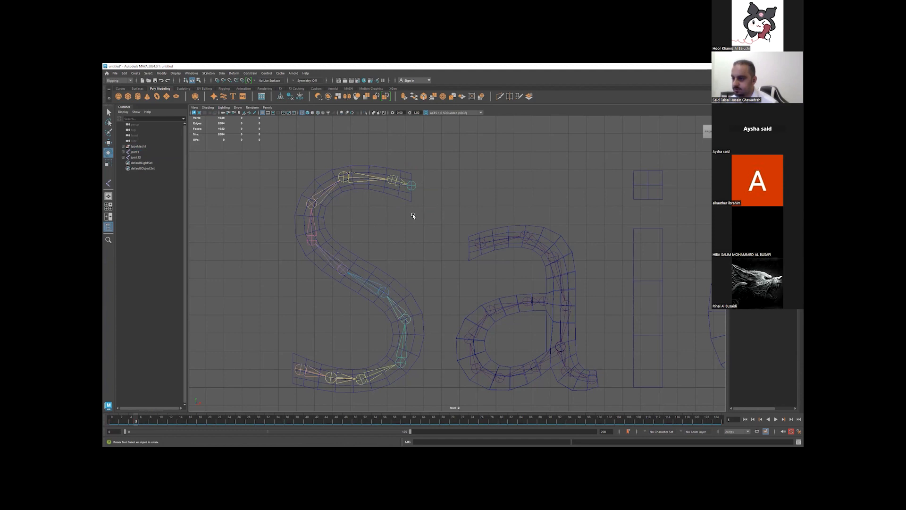
click(414, 184)
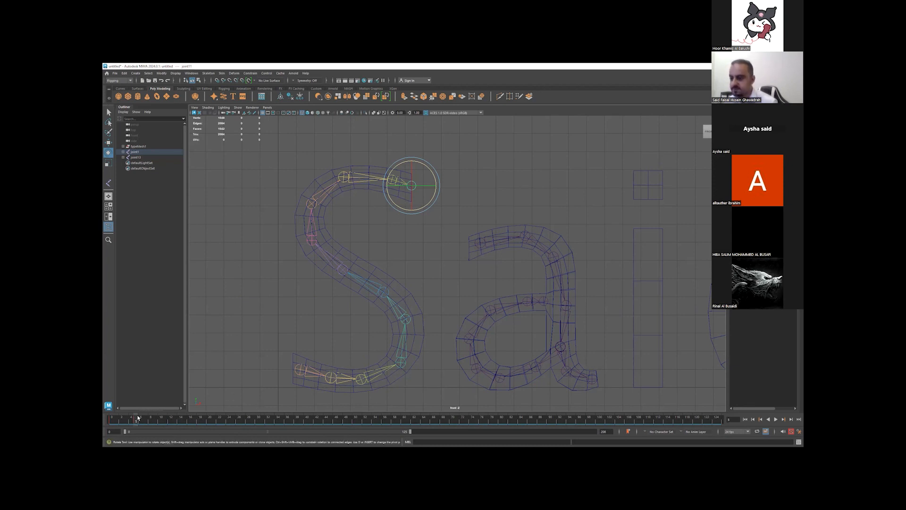
shift+drag(137, 421, 111, 421)
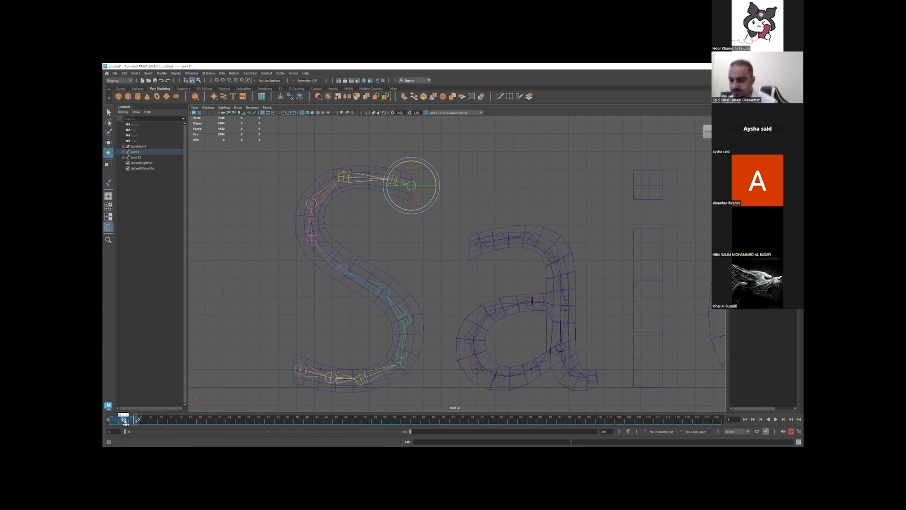
drag(125, 421, 415, 421)
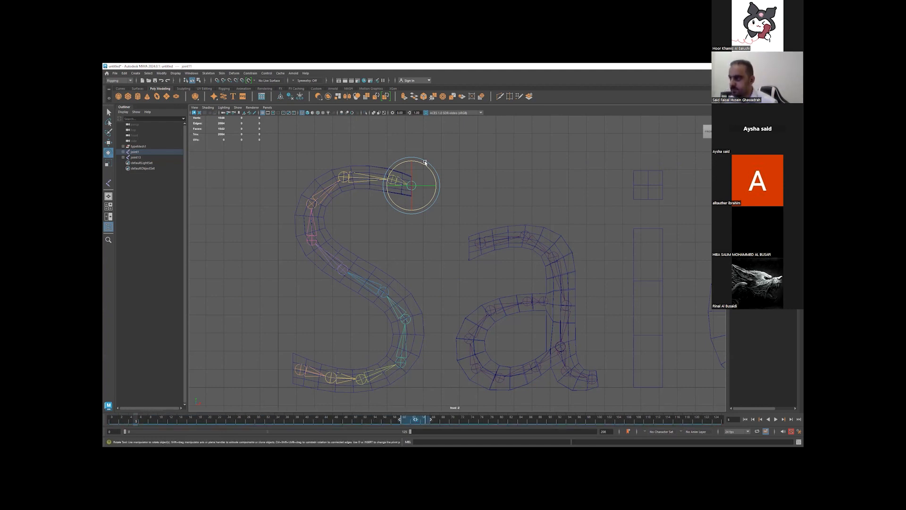
- Shift the keys of the joint just before the S's upper end joint to about frames 55–60
click(349, 178)
click(393, 180)
shift+drag(148, 422, 399, 419)
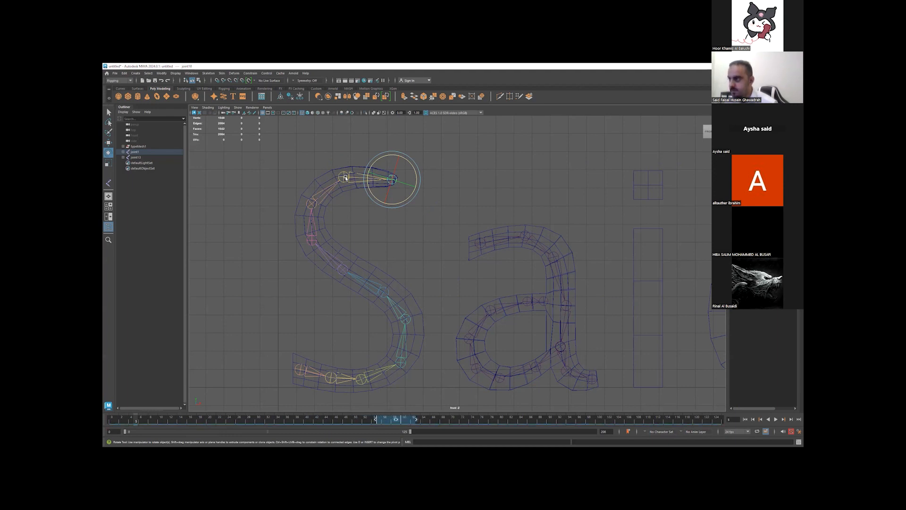
key(ctrl+z)
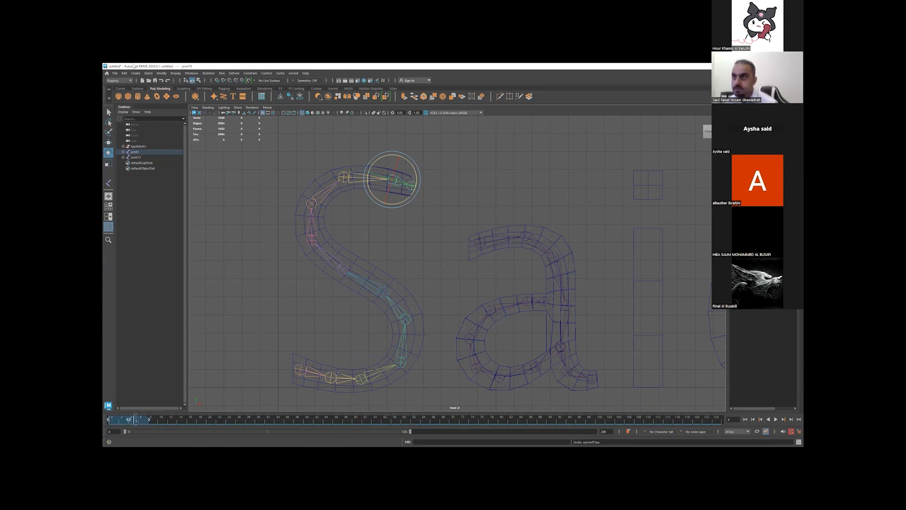
key(shift+z)
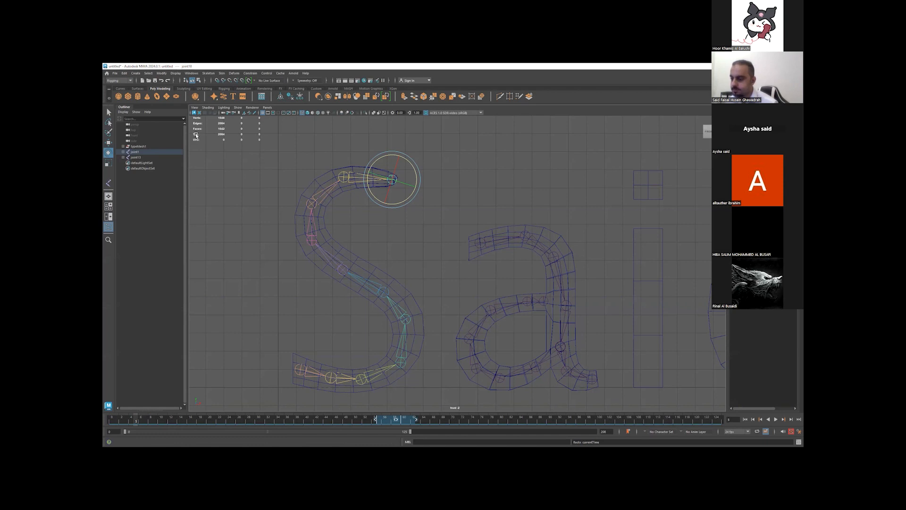
- Shift the keys of the joint at the top of the S's curve to about frames 50–55, and those of its parent to 45–50
click(351, 181)
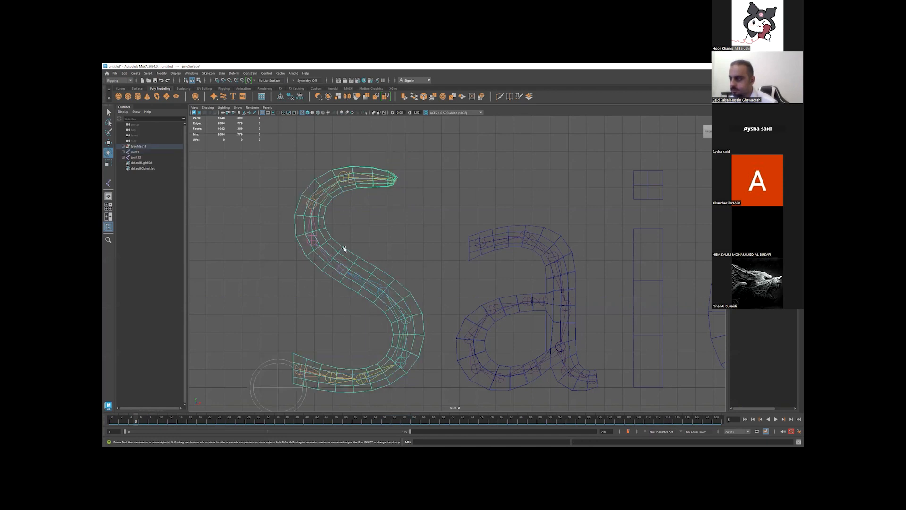
click(342, 173)
shift+drag(146, 421, 369, 420)
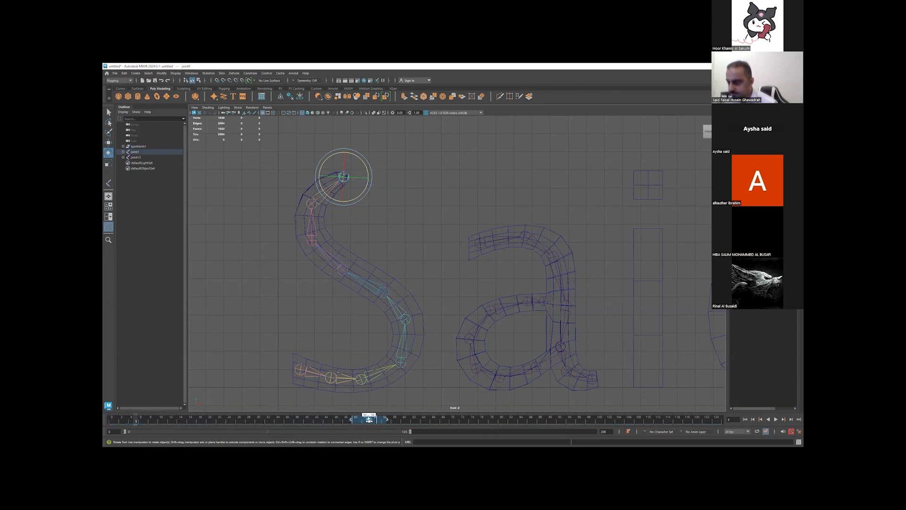
click(310, 203)
shift+drag(147, 422, 346, 423)
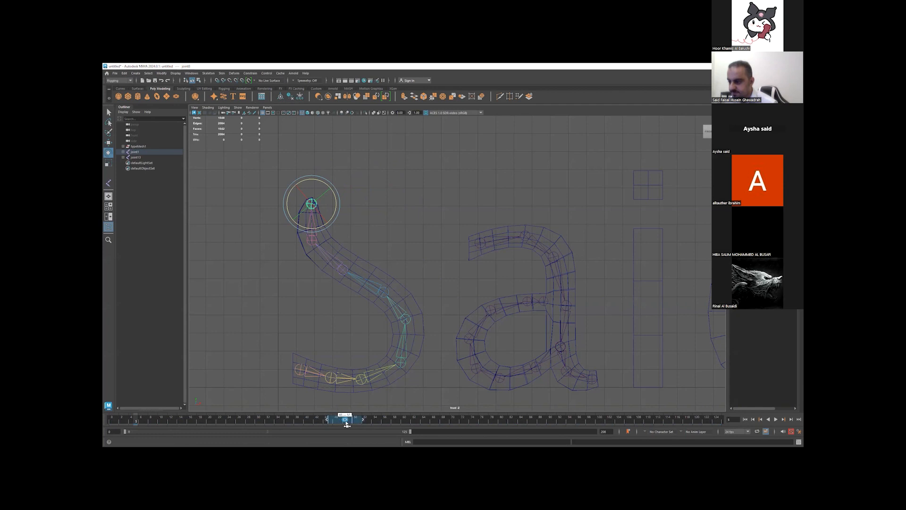
- Shift the lower joint on the S's upper bend to about frames 40–45, and the first joint on the diagonal to 35–40
click(310, 242)
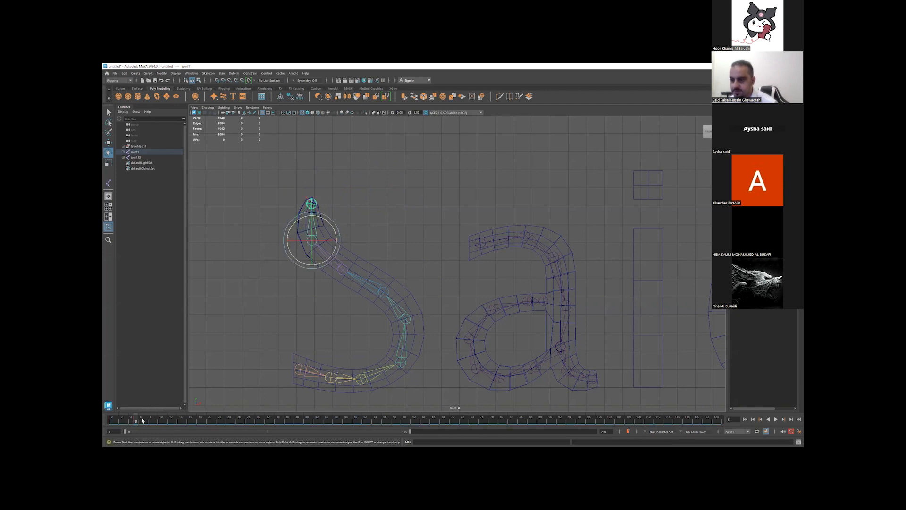
drag(134, 421, 321, 421)
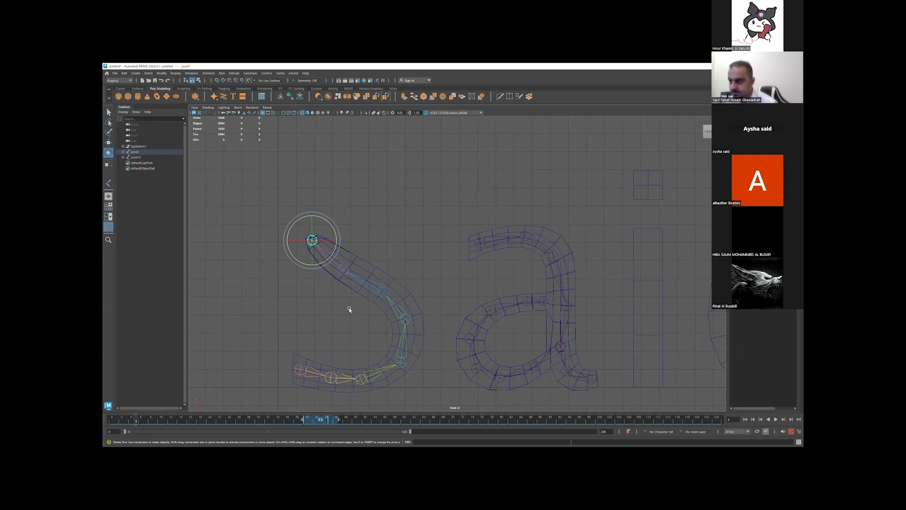
click(341, 269)
shift+drag(136, 420, 297, 422)
- Shift the keys of the diagonal's lower joint to about frames 30–35, and the upper joint of the S's lower bend to 25–30
click(384, 291)
shift+drag(137, 420, 280, 422)
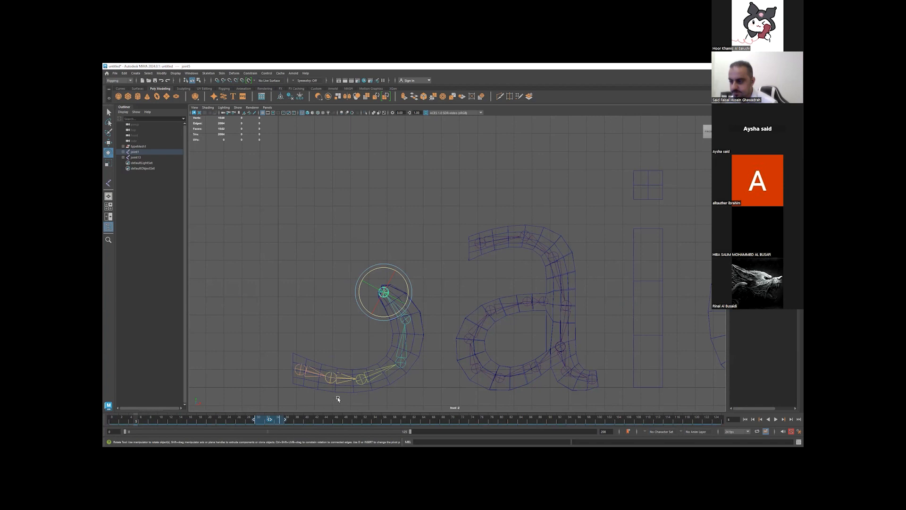
click(405, 320)
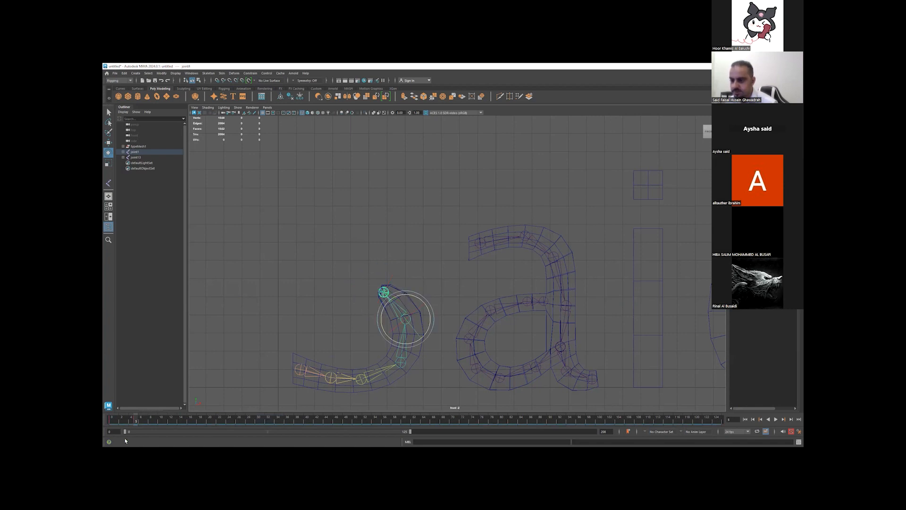
shift+drag(137, 419, 257, 421)
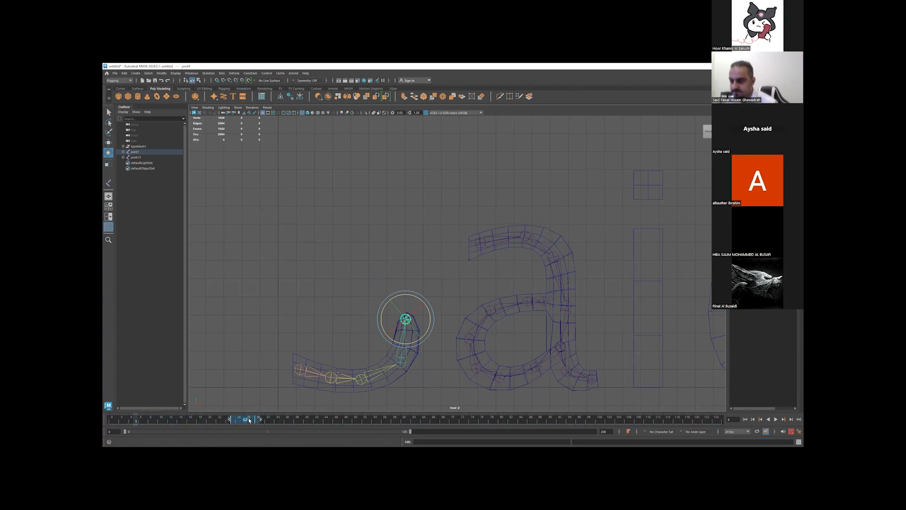
- Shift the lower joint of the S's lower bend to about frames 20–25, and the next joint toward the root to 15–20
click(401, 361)
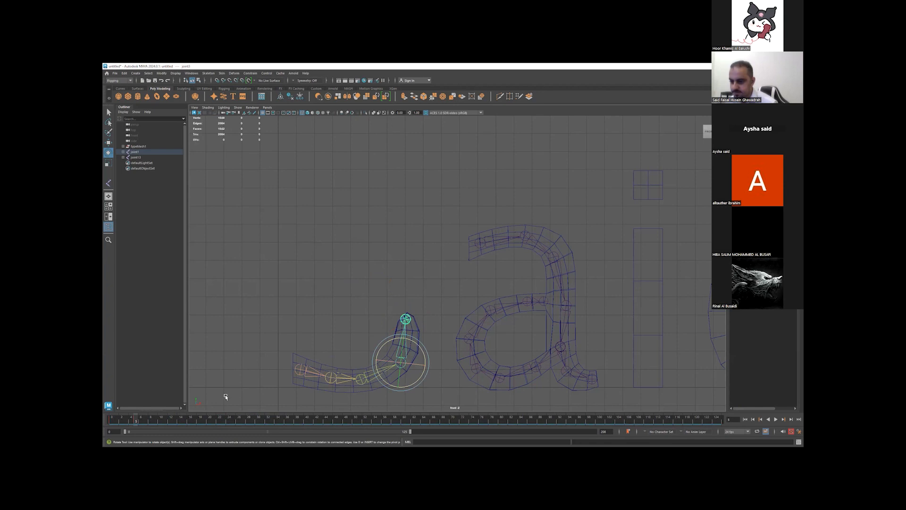
shift+drag(137, 421, 225, 421)
click(362, 380)
shift+drag(133, 421, 203, 419)
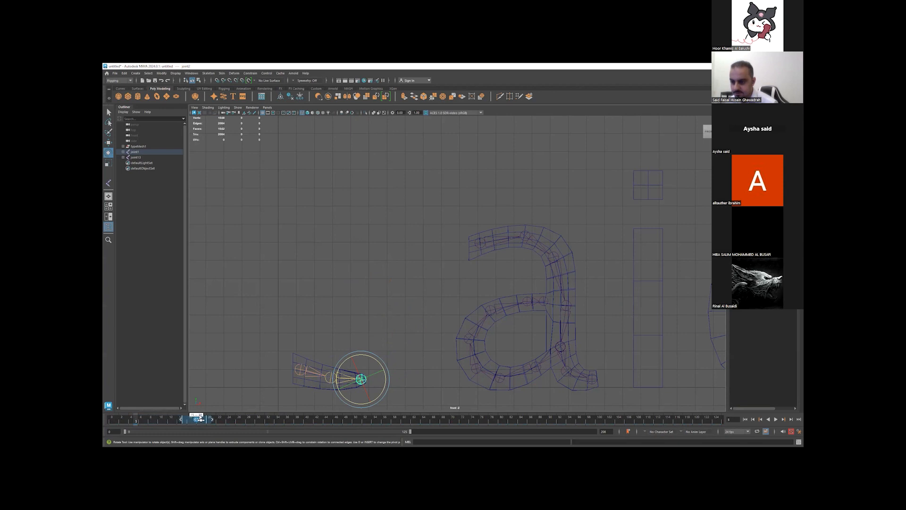
- Shift the keys of the joint next to the S chain's root to about frames 10–15, and check the pose at frame 21
click(329, 379)
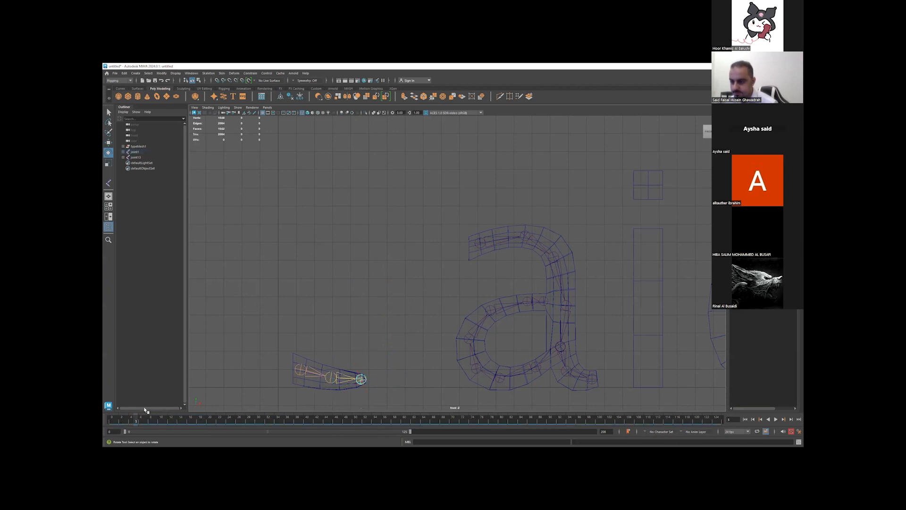
click(331, 378)
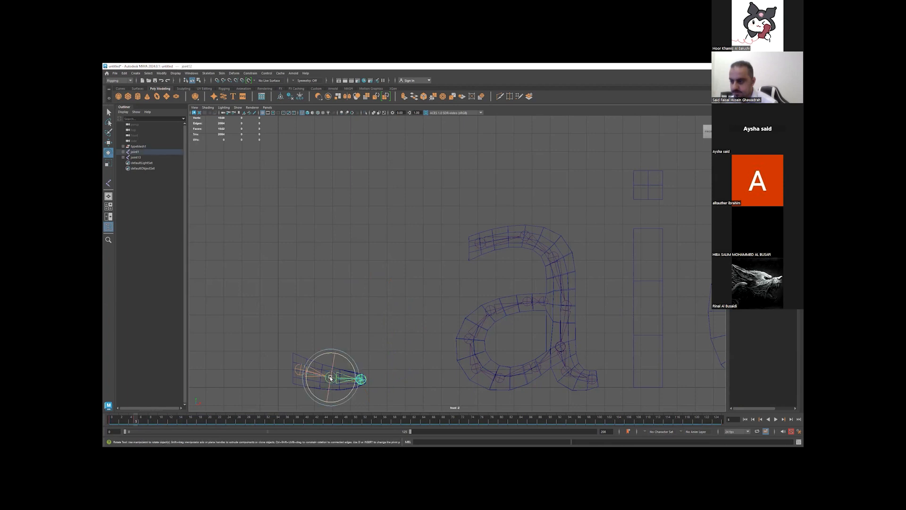
click(135, 421)
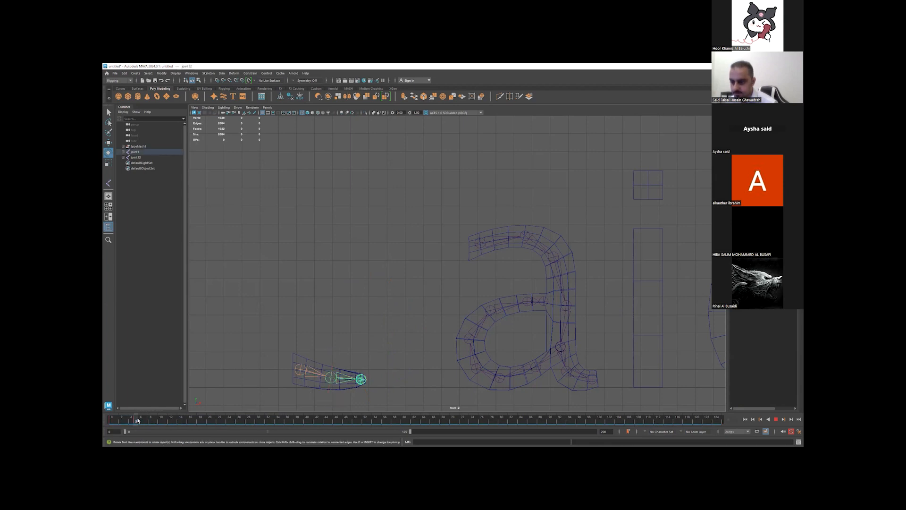
shift+drag(136, 420, 177, 421)
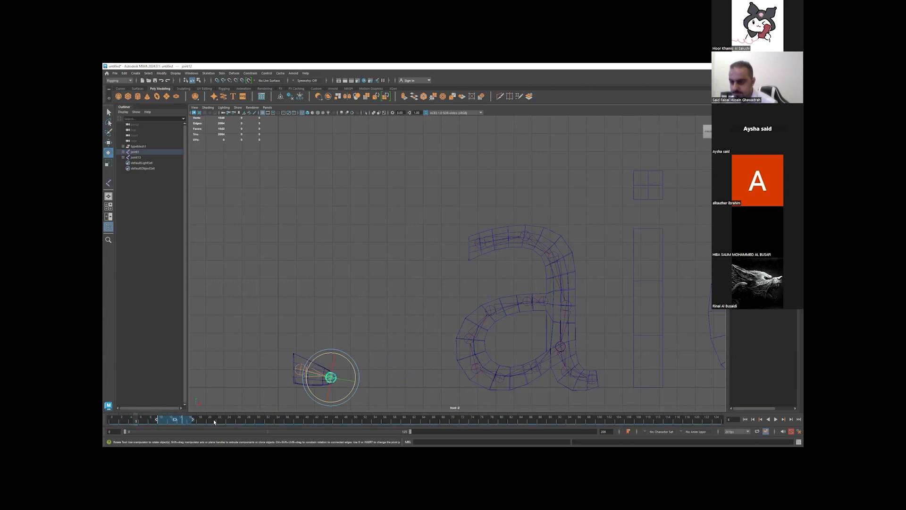
click(214, 422)
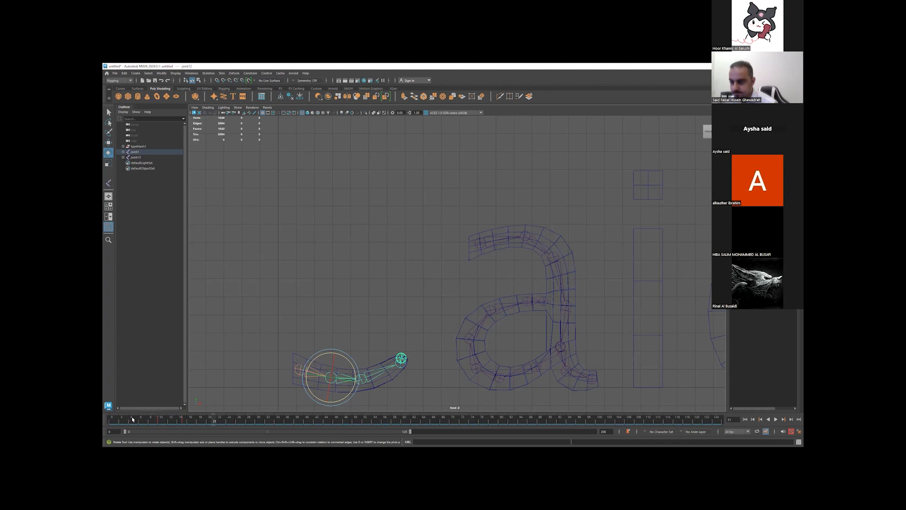
- Select the S's joint hierarchy from its root, and shift the keys at frames 10–65 five frames earlier
click(297, 370)
drag(115, 421, 430, 413)
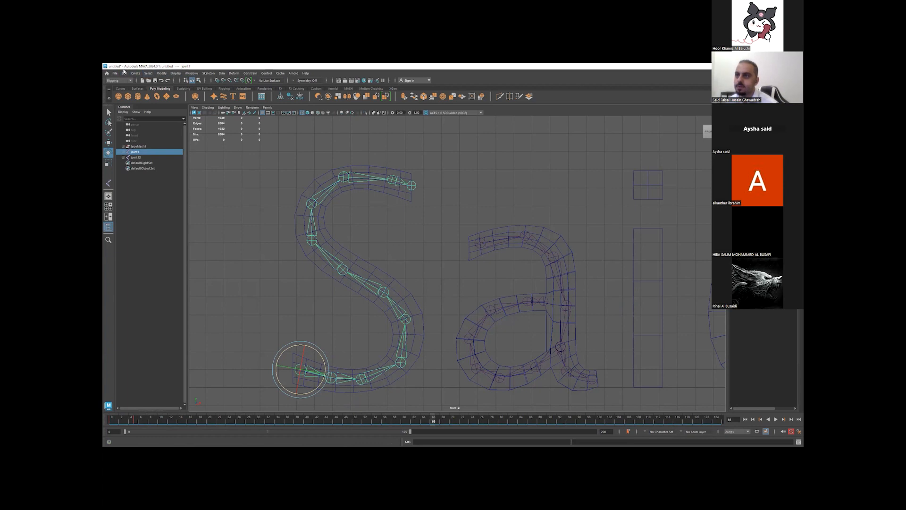
click(150, 73)
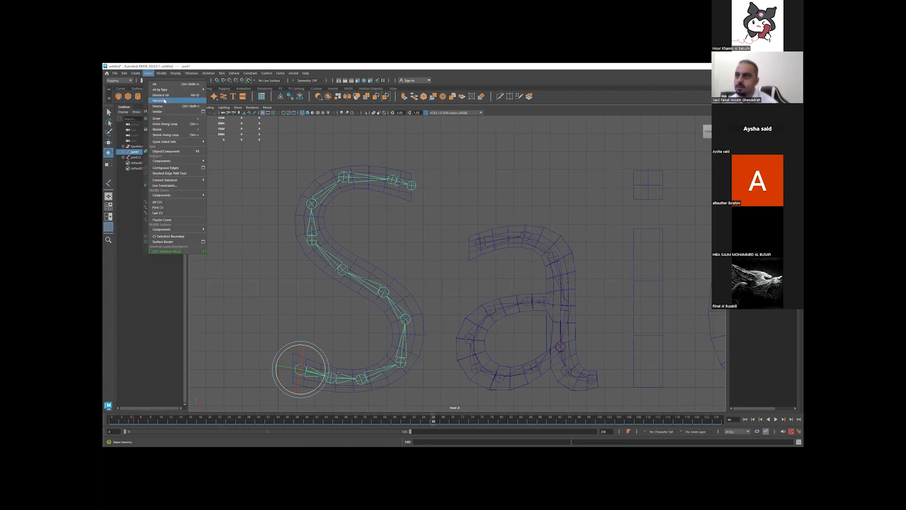
click(166, 100)
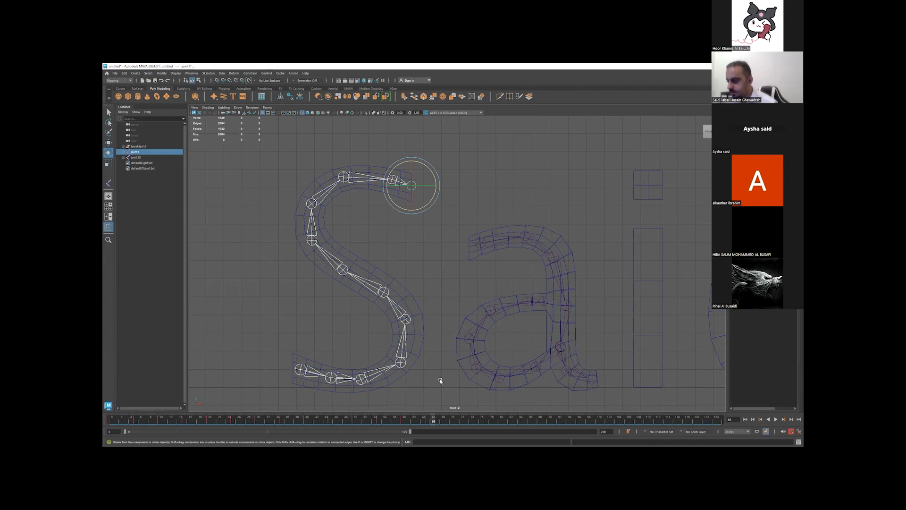
shift+drag(260, 417, 159, 417)
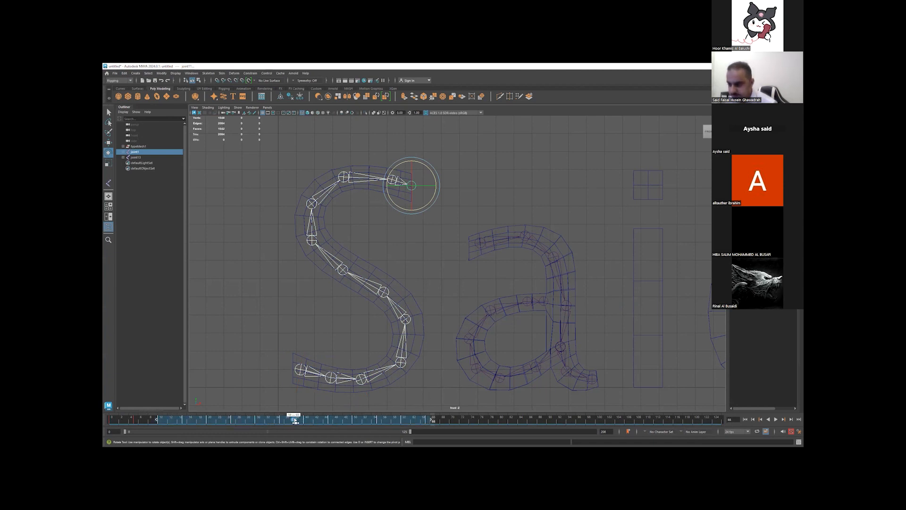
drag(295, 419, 269, 420)
click(426, 420)
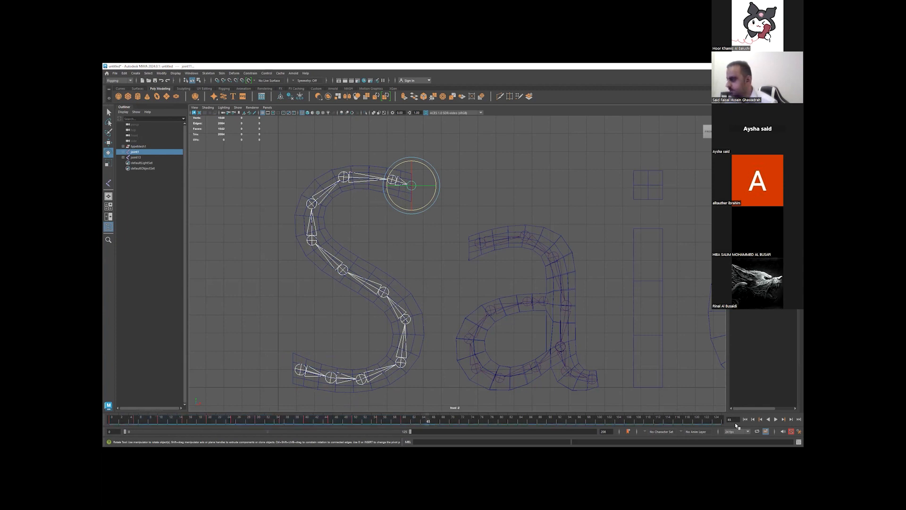
- Play back the letter S's growing animation to check its timing, and stop the playback
click(753, 419)
click(776, 419)
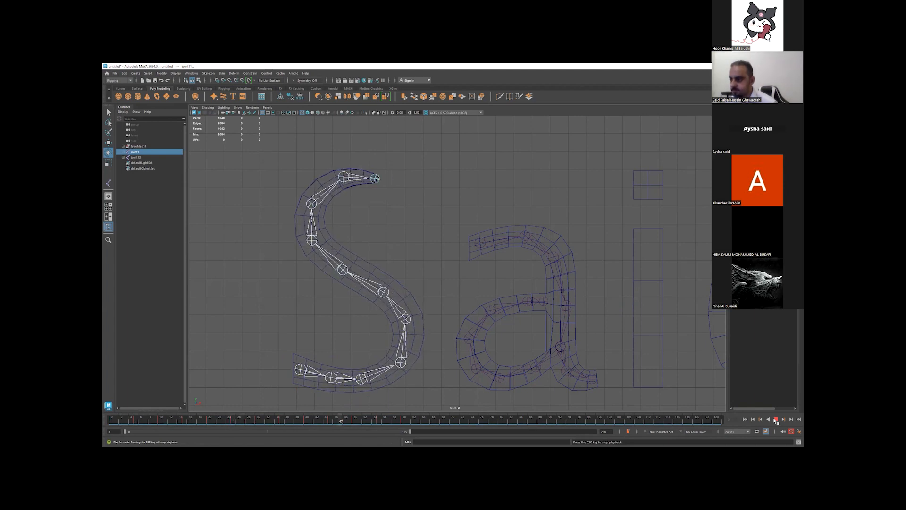
click(776, 419)
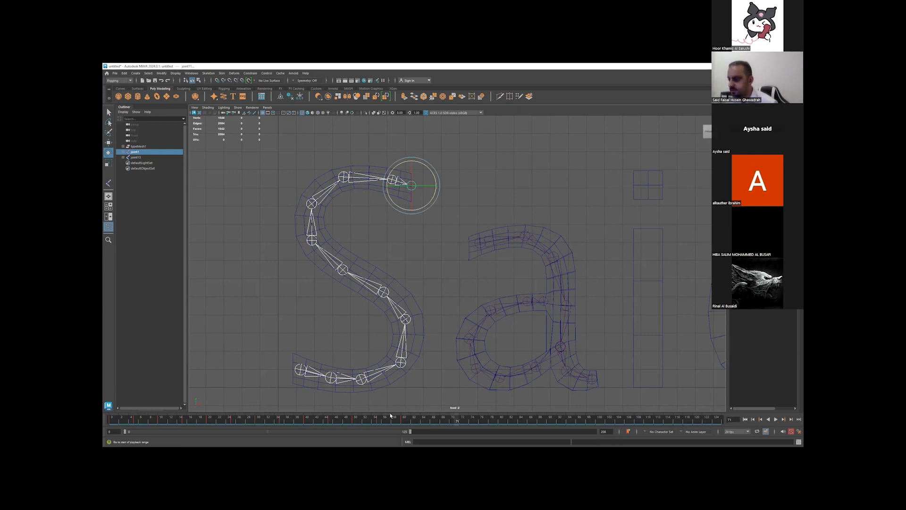
- Compress the S joints' keys from frames 0–60 to about frames 0–30, and play the animation from the start
shift+drag(405, 422, 106, 421)
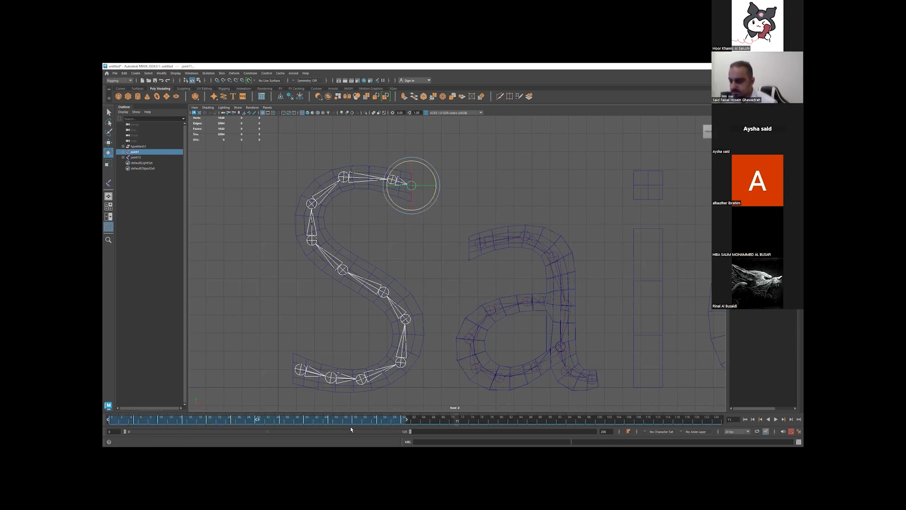
shift+drag(408, 421, 262, 419)
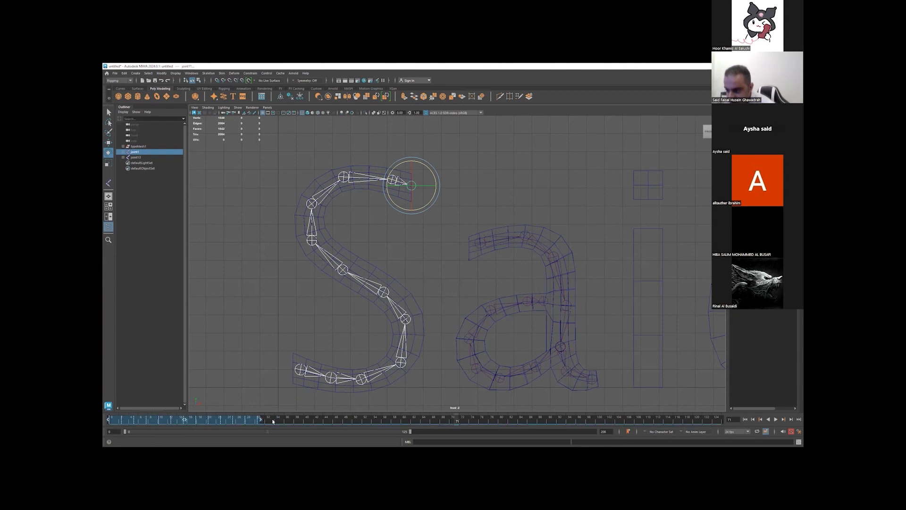
click(285, 419)
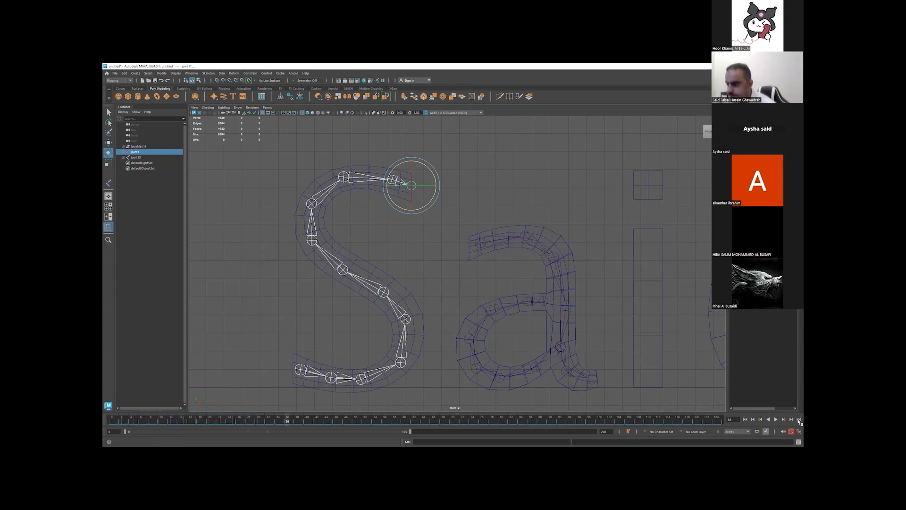
click(745, 419)
click(776, 419)
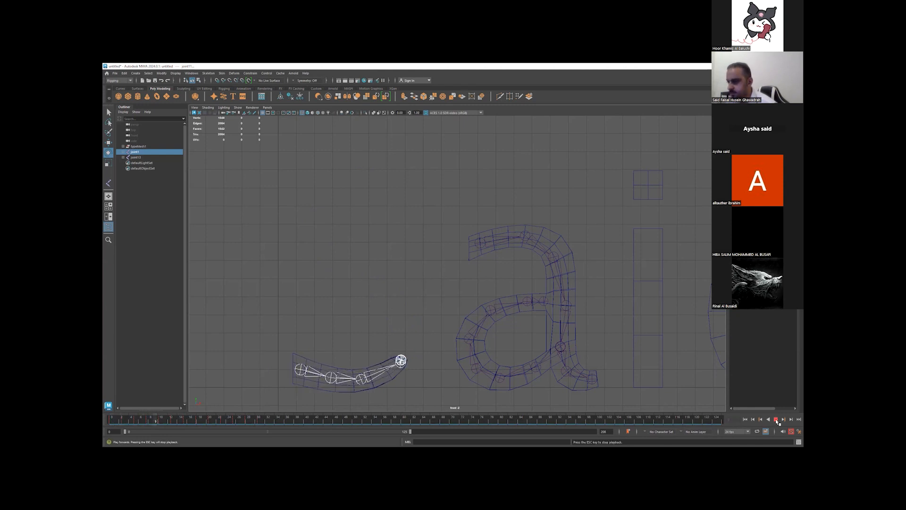